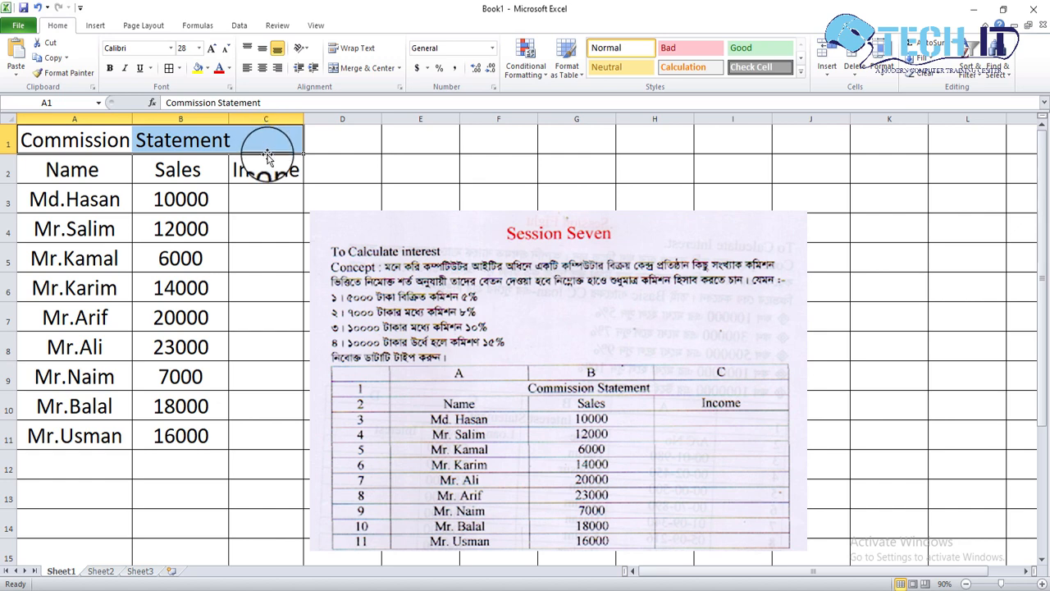
Merge and center the Commission Statement title across A1:C1, and nudge the reference picture slightly down.
{"action": "left_click", "coordinate": [367, 79]}
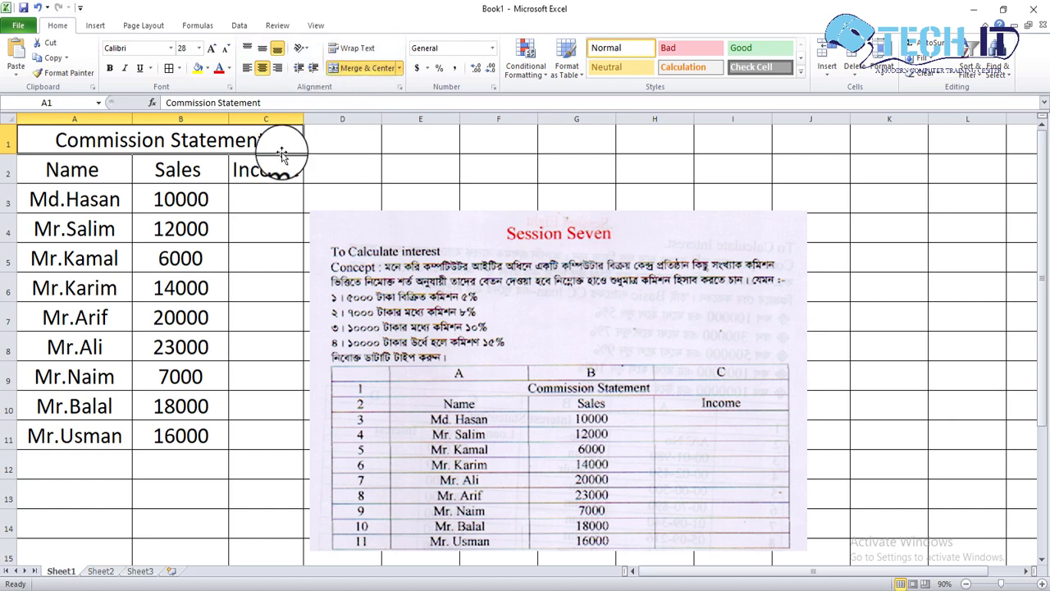
{"action": "left_click", "coordinate": [257, 206]}
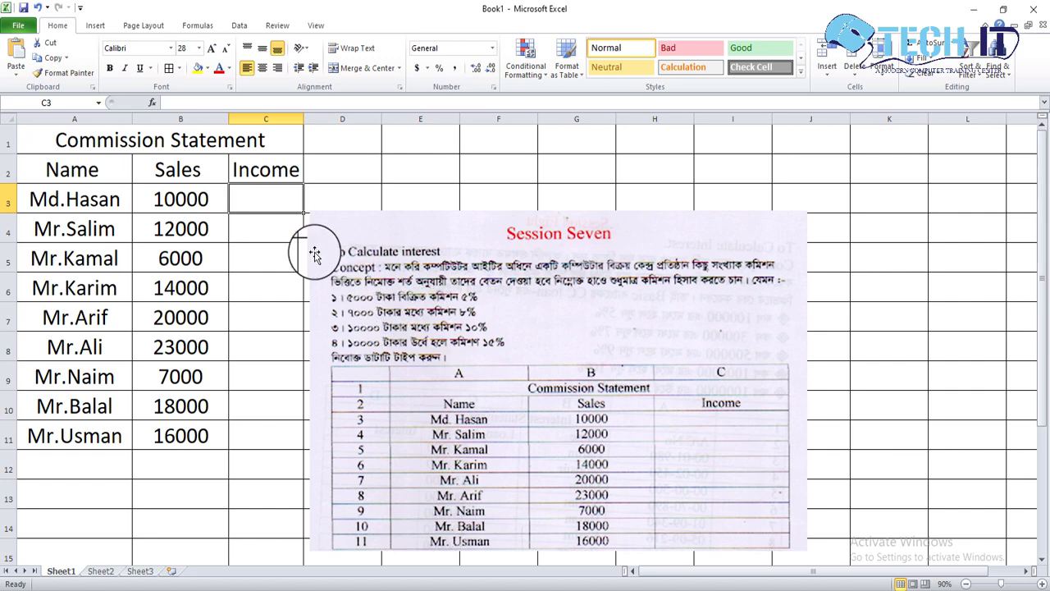
{"action": "left_click", "coordinate": [348, 239]}
{"action": "left_click_drag", "start_coordinate": [348, 239], "coordinate": [350, 241]}
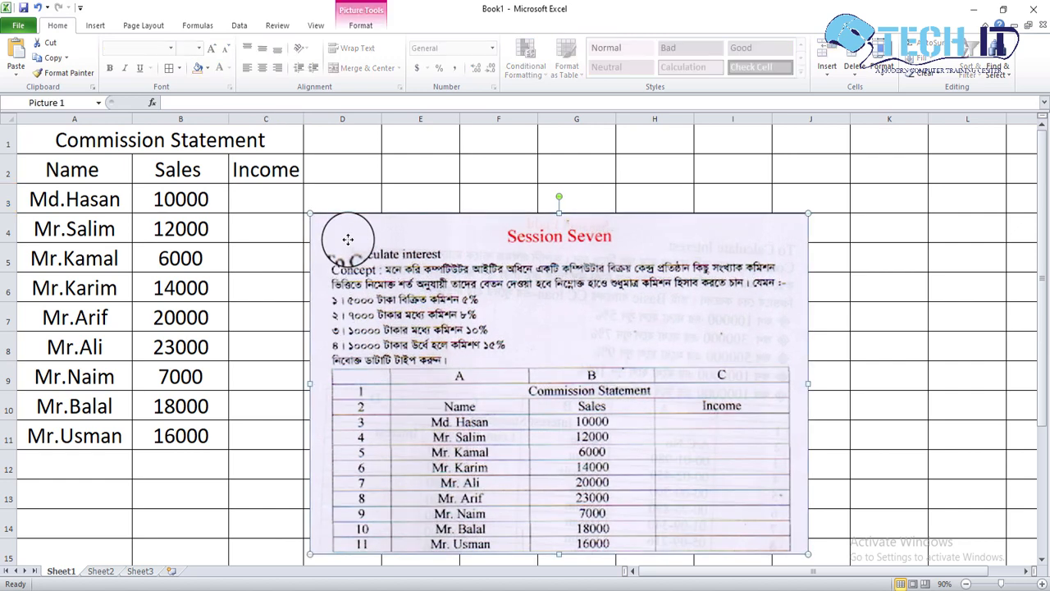
Start an IF formula in C3 that returns B3*5% when B3<=5000.
{"action": "left_click", "coordinate": [291, 207]}
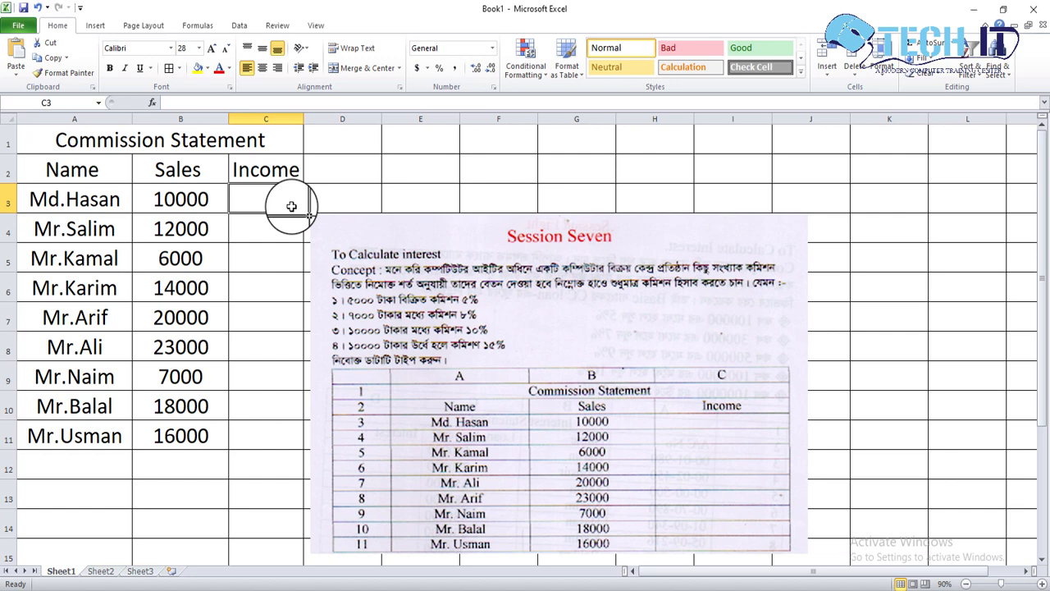
{"action": "type", "text": "=if"}
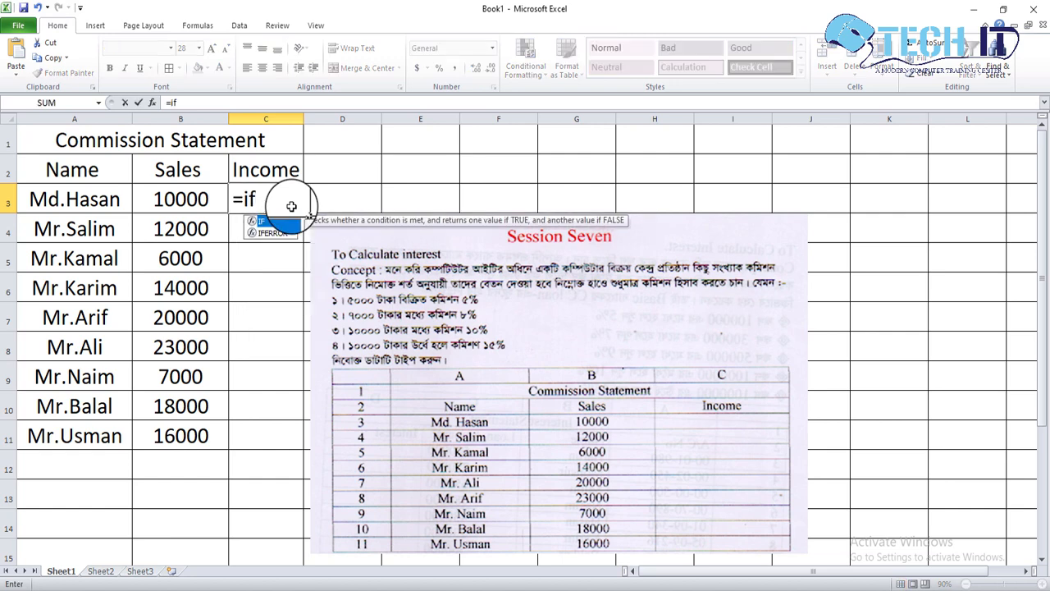
{"action": "type", "text": "("}
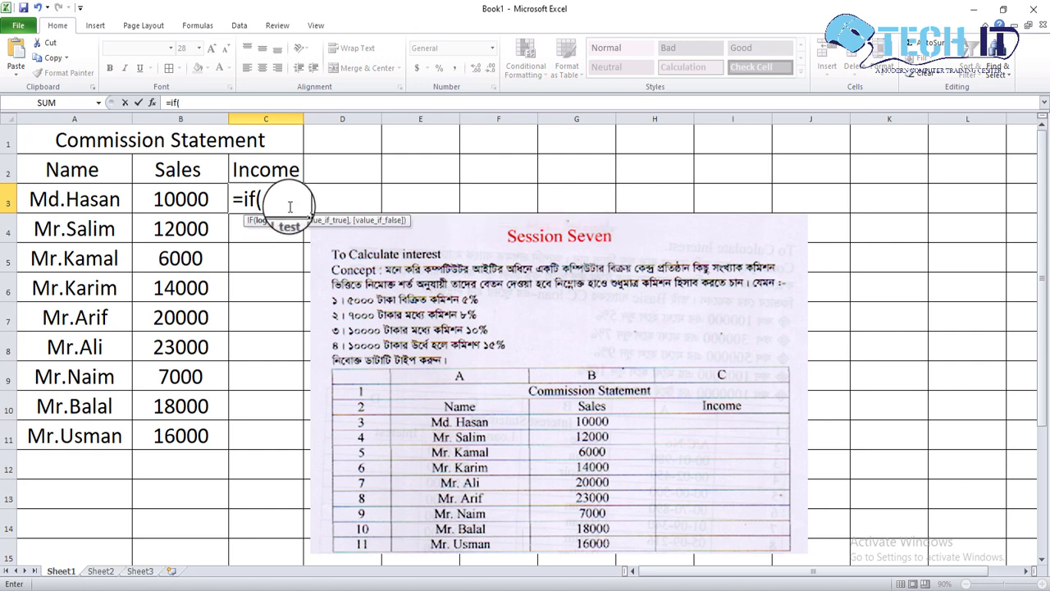
{"action": "left_click", "coordinate": [215, 205]}
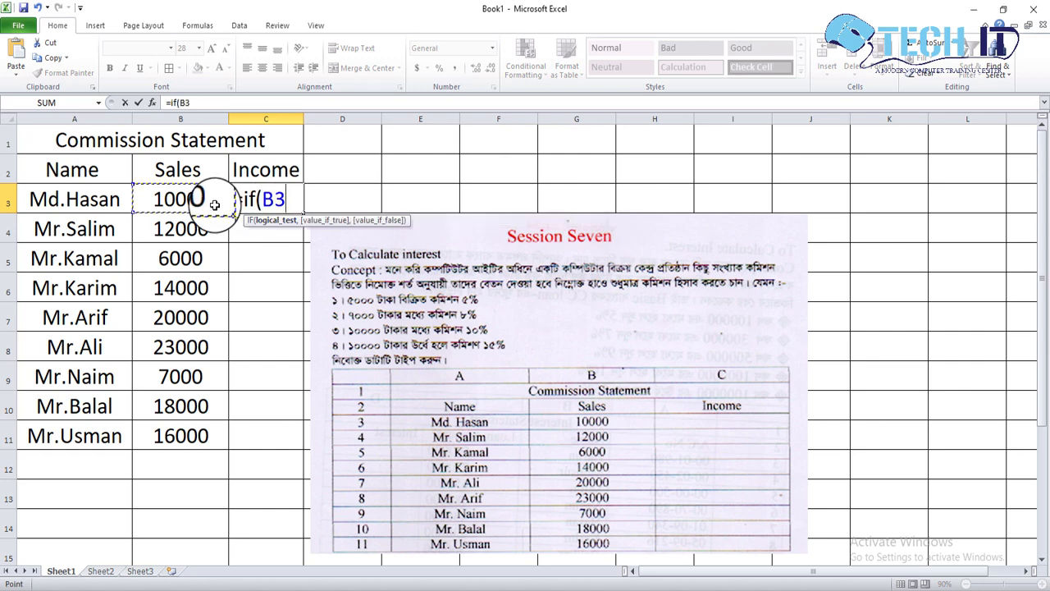
{"action": "type", "text": "<"}
{"action": "type", "text": "="}
{"action": "type", "text": "5000"}
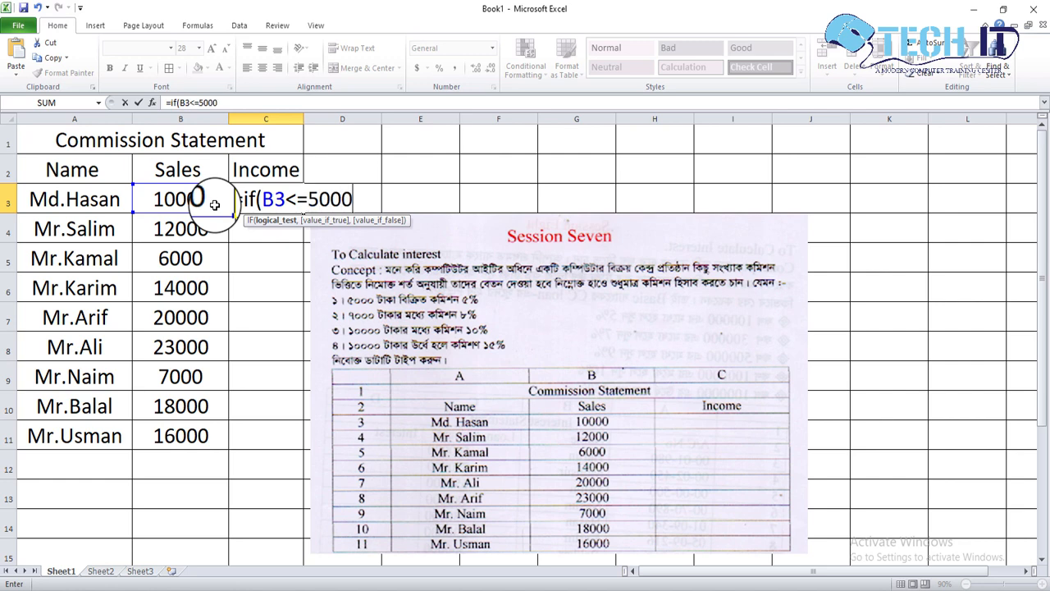
{"action": "type", "text": ","}
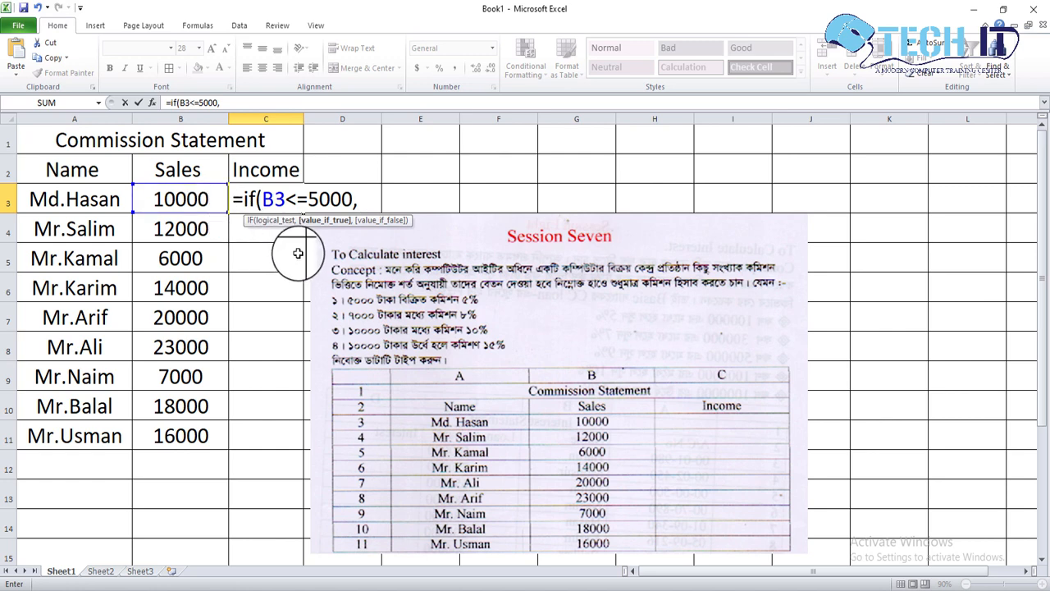
{"action": "left_click", "coordinate": [185, 201]}
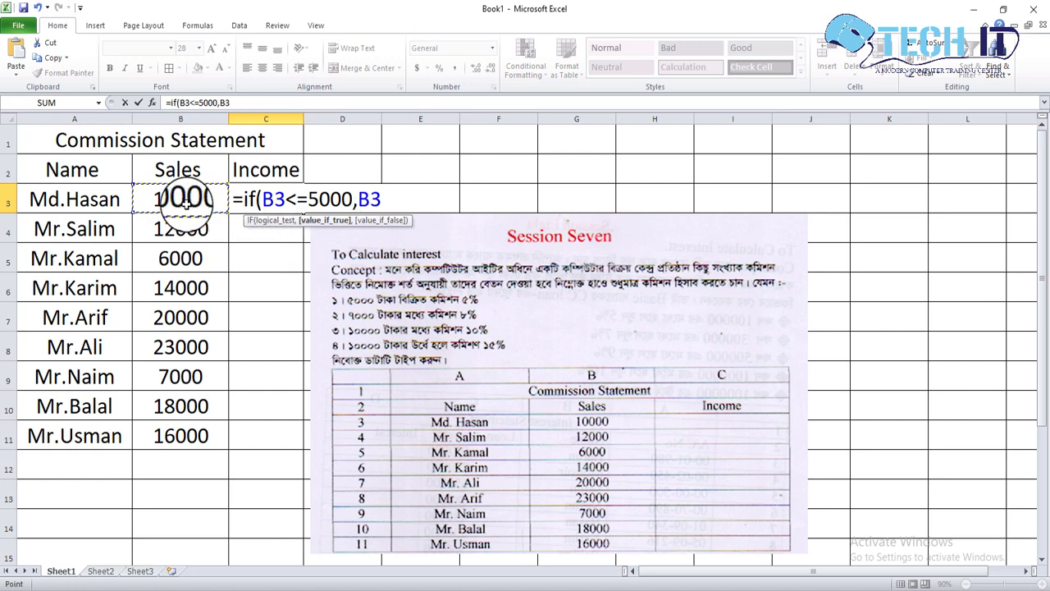
{"action": "type", "text": "*"}
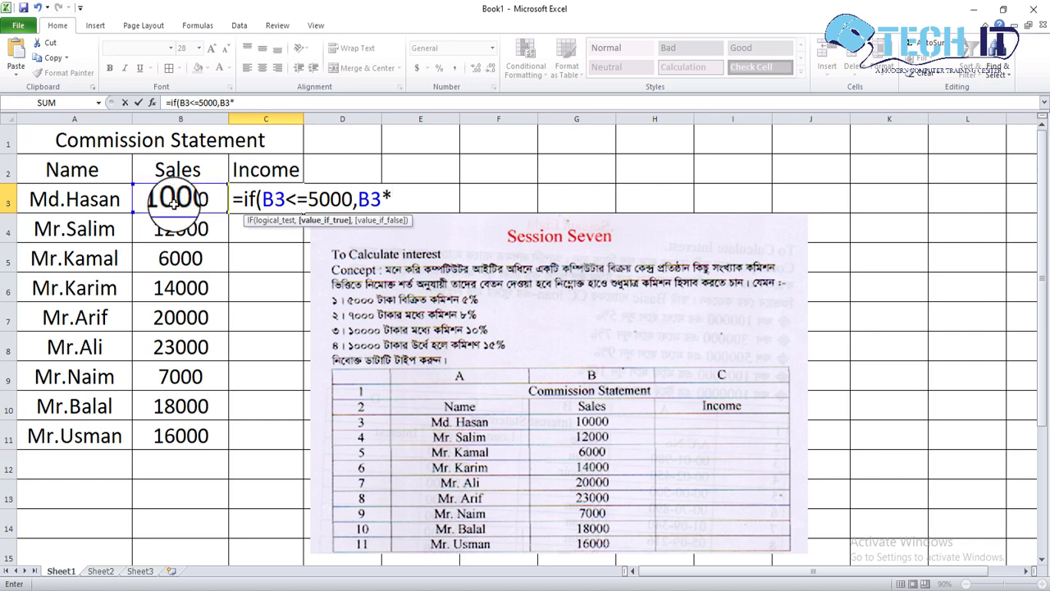
{"action": "type", "text": "5%,"}
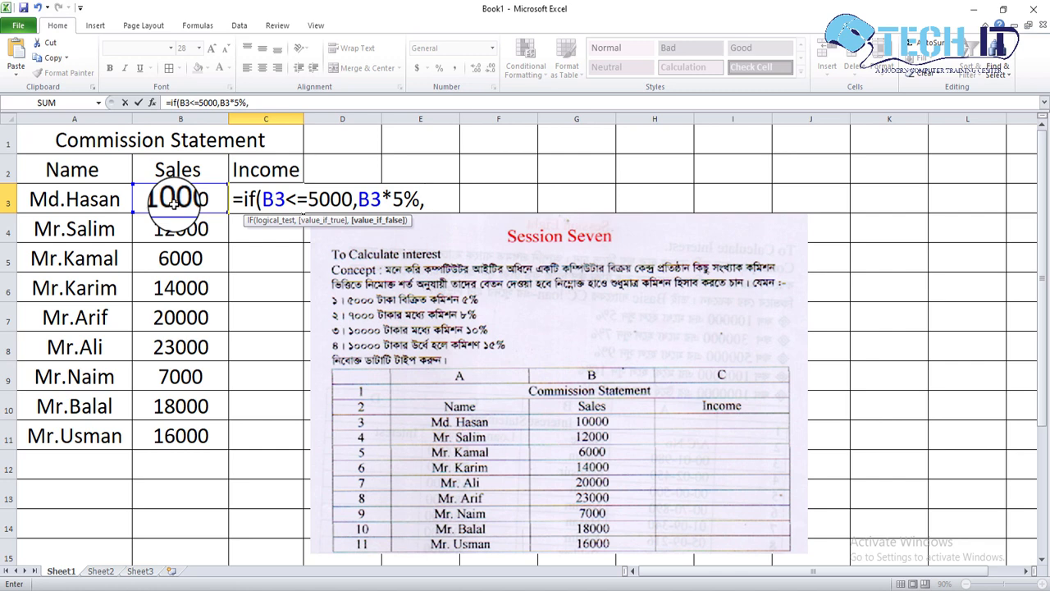
{"action": "type", "text": "if"}
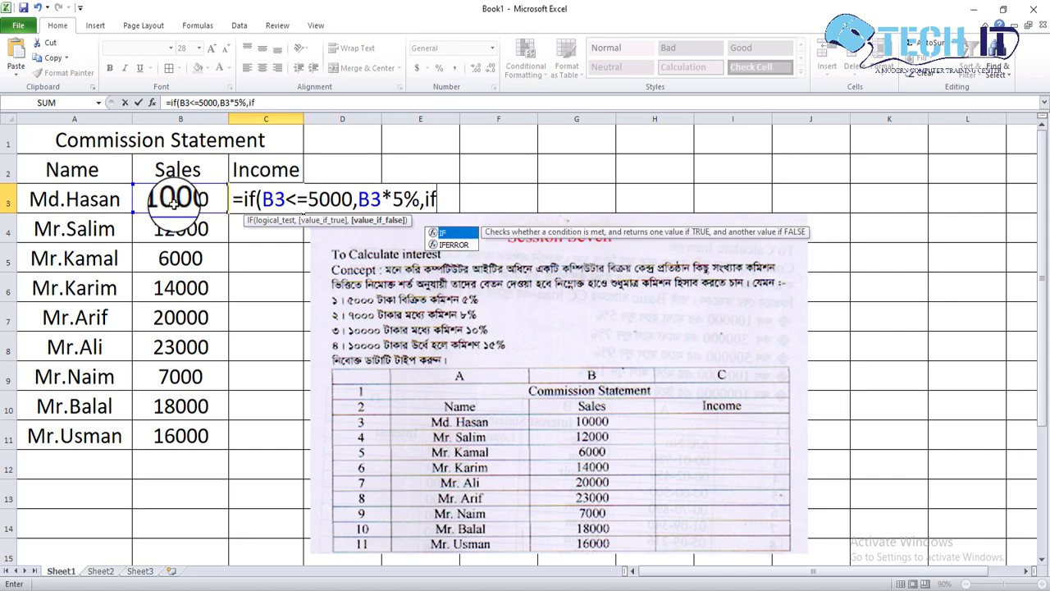
{"action": "type", "text": "("}
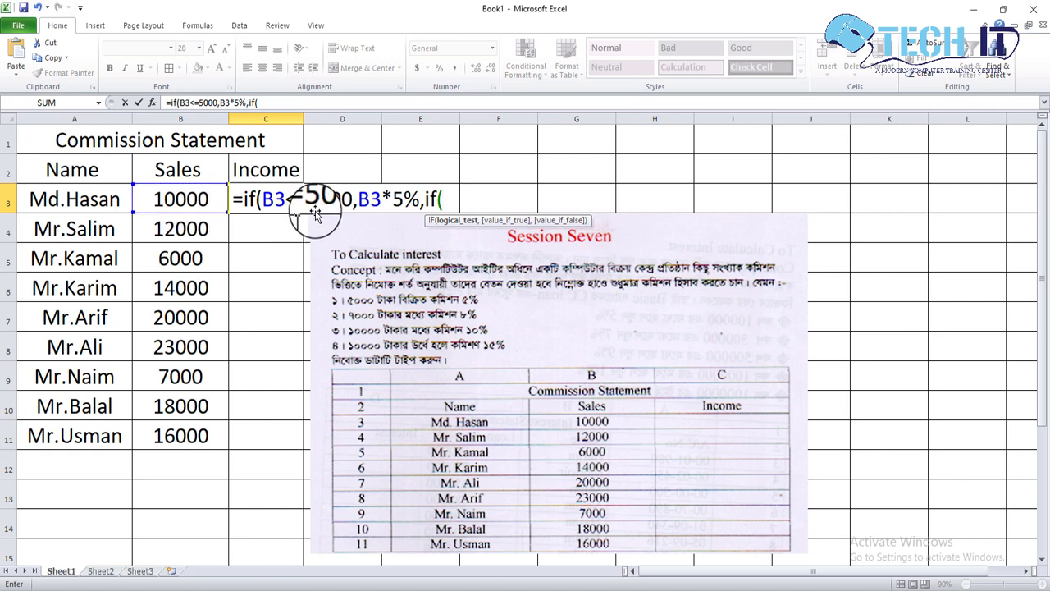
Add a nested IF to the C3 formula that returns B3*8% when B3<=7000.
{"action": "left_click", "coordinate": [186, 198]}
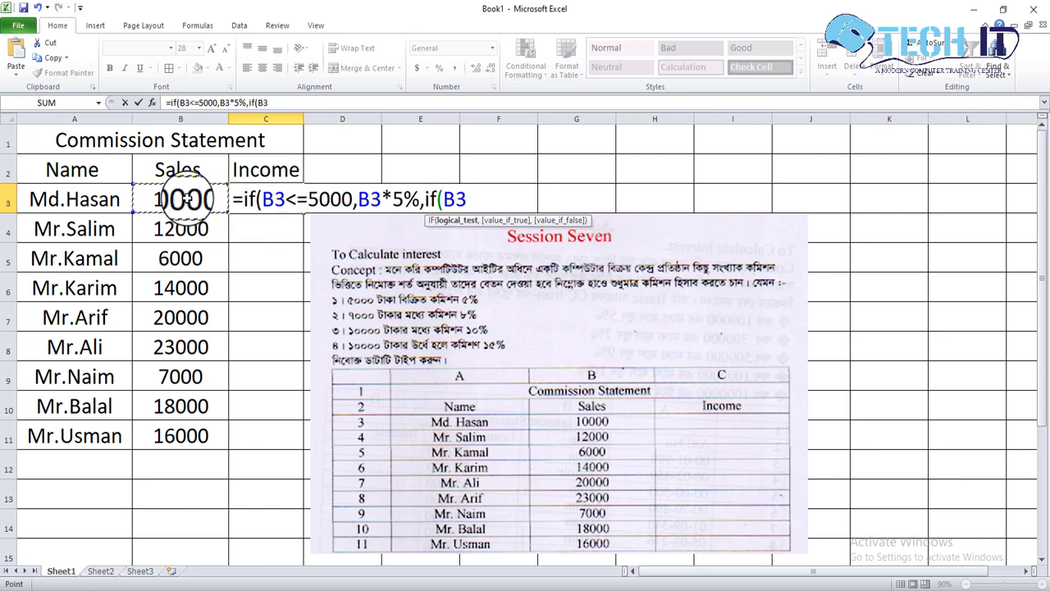
{"action": "type", "text": "<=7000"}
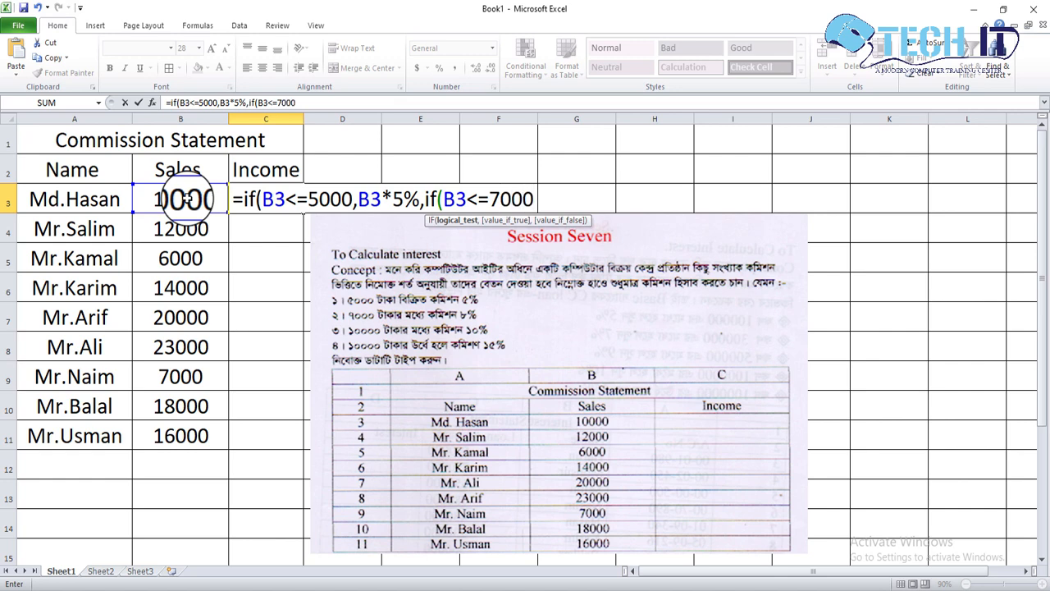
{"action": "type", "text": ","}
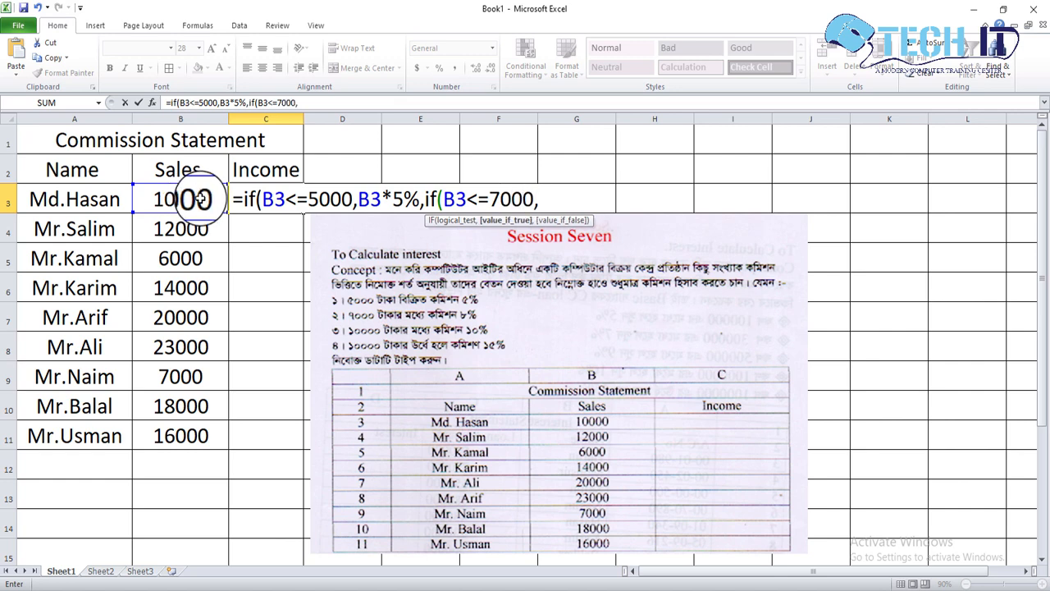
{"action": "left_click", "coordinate": [188, 200]}
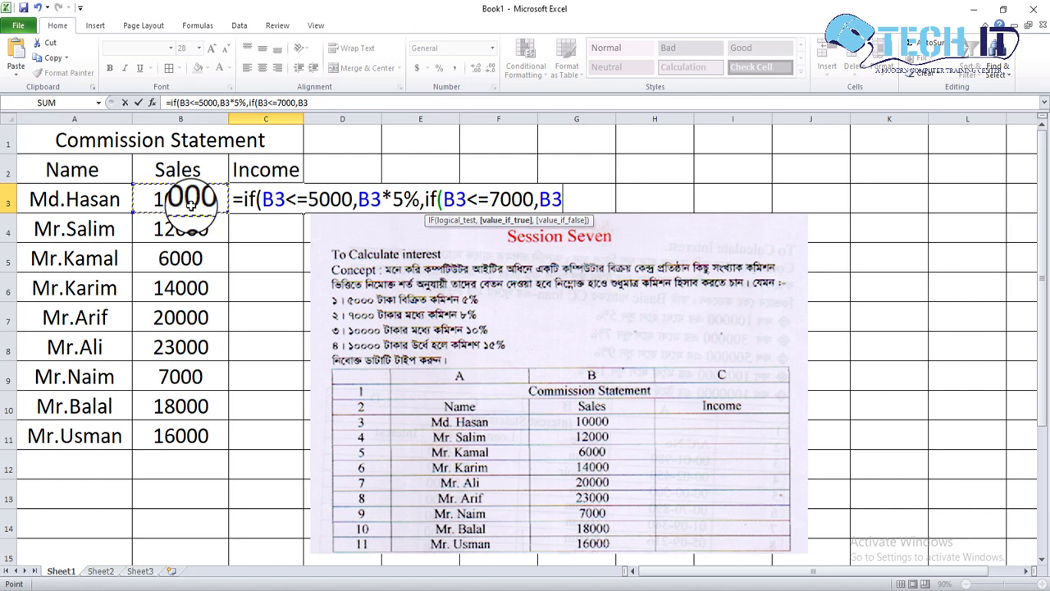
{"action": "type", "text": "*"}
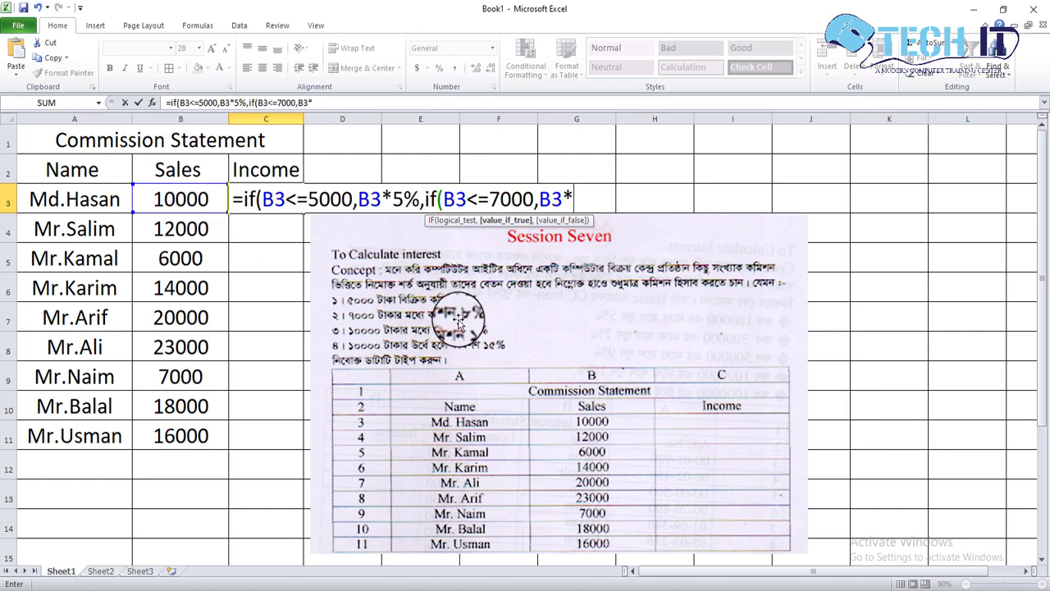
{"action": "type", "text": "8"}
{"action": "key", "text": "BackSpace"}
{"action": "key", "text": "BackSpace"}
{"action": "type", "text": "*8%,if"}
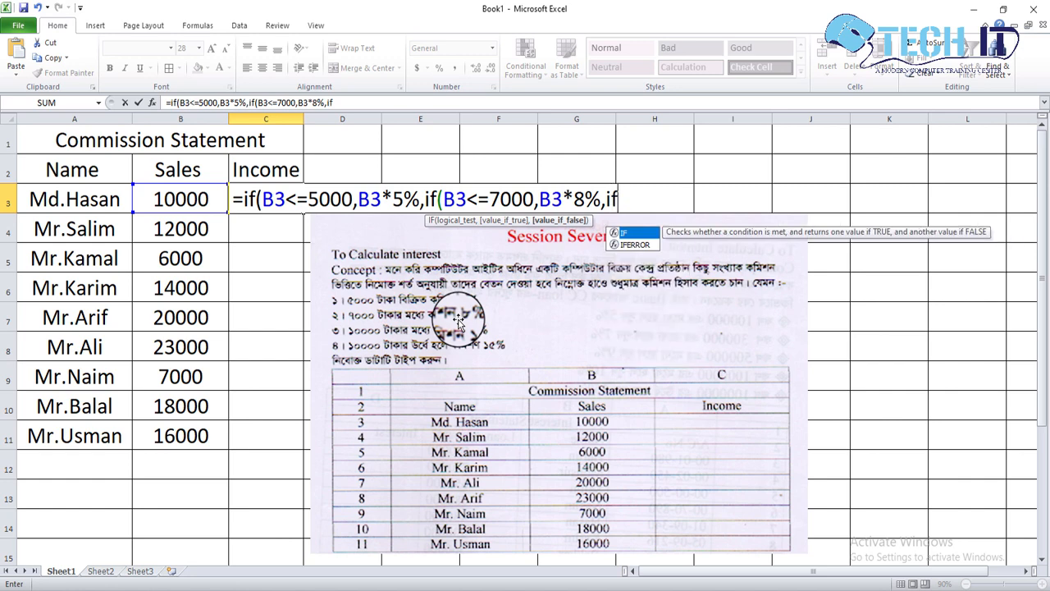
{"action": "type", "text": "("}
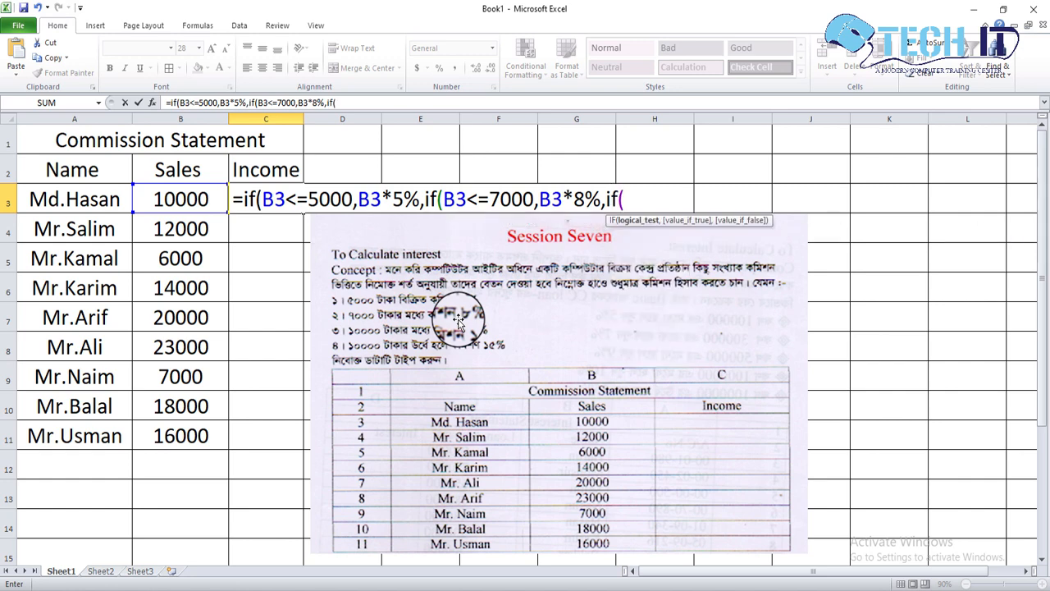
Add a third nested IF to the C3 formula that returns B3*10% when B3<=10000.
{"action": "left_click", "coordinate": [209, 203]}
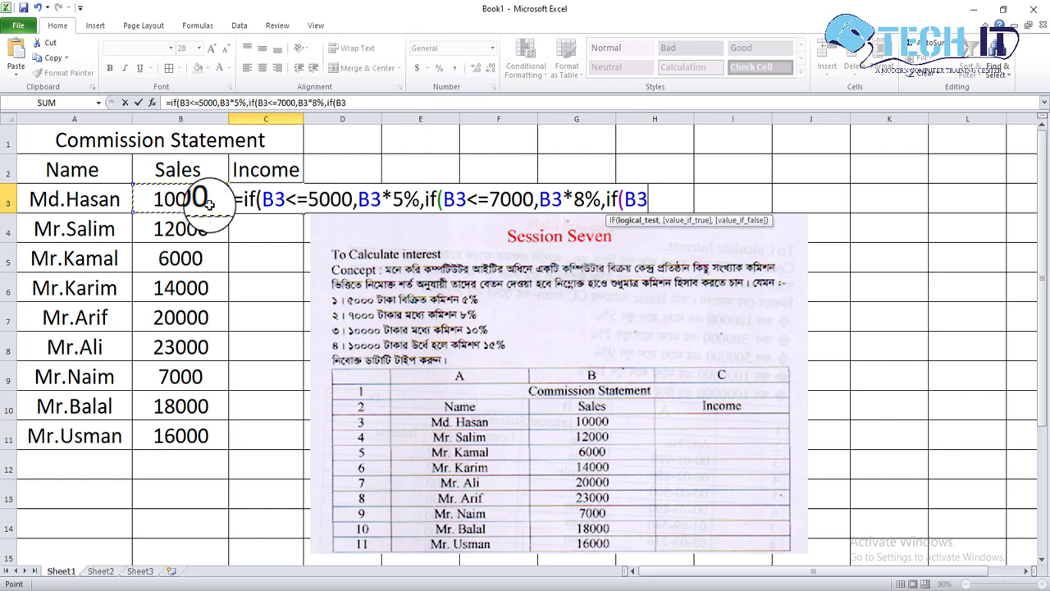
{"action": "type", "text": "<="}
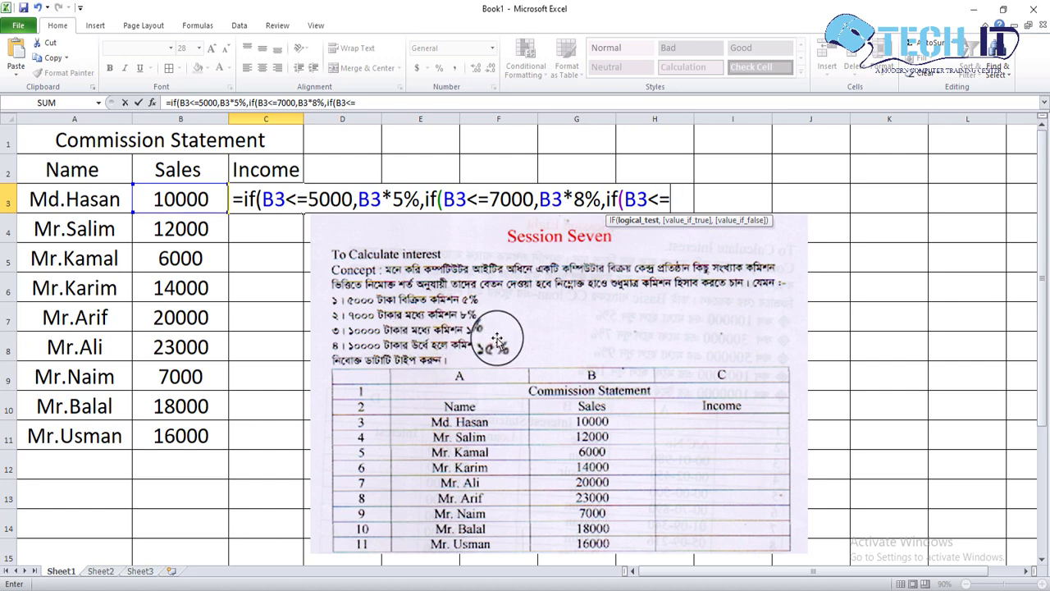
{"action": "type", "text": "1000"}
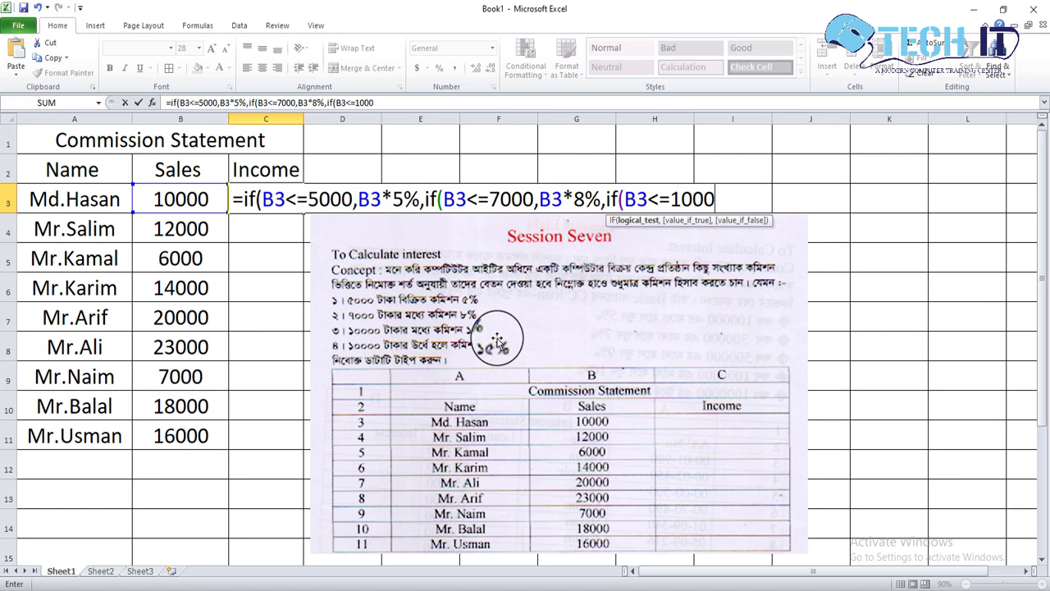
{"action": "type", "text": "0,"}
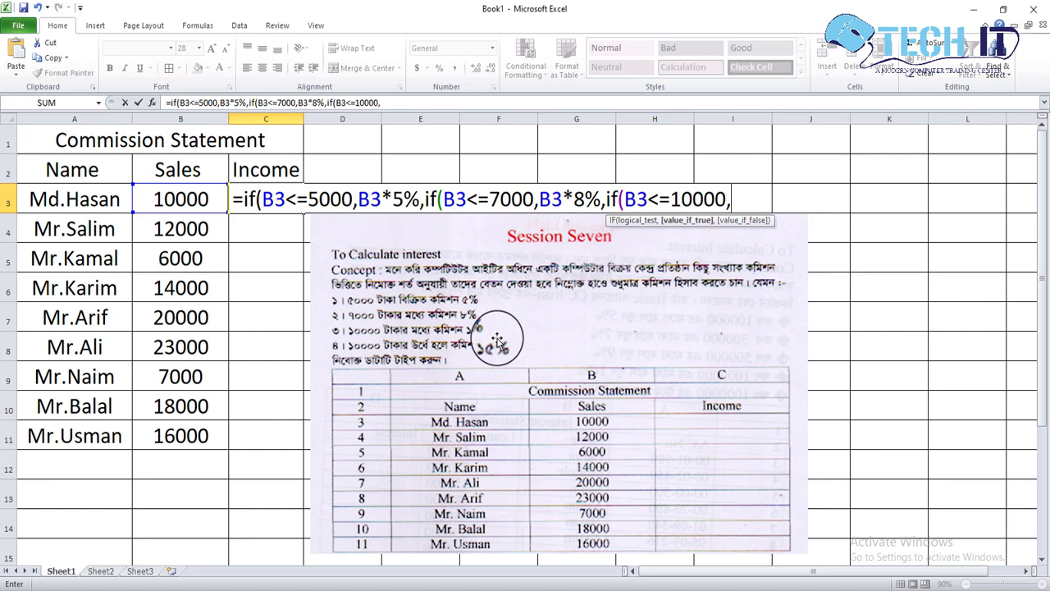
{"action": "left_click", "coordinate": [194, 199]}
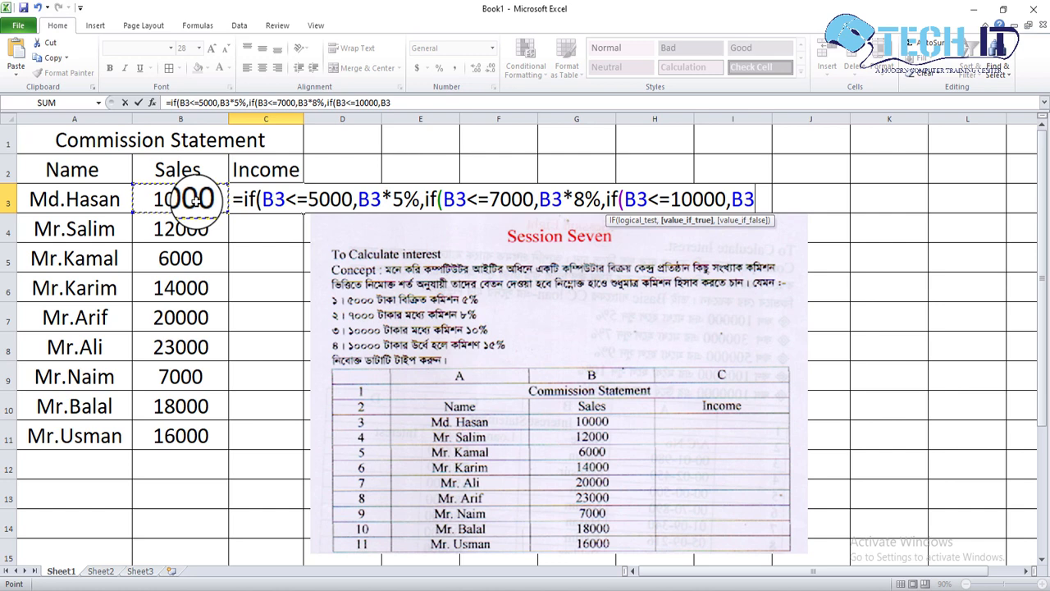
{"action": "type", "text": "*10"}
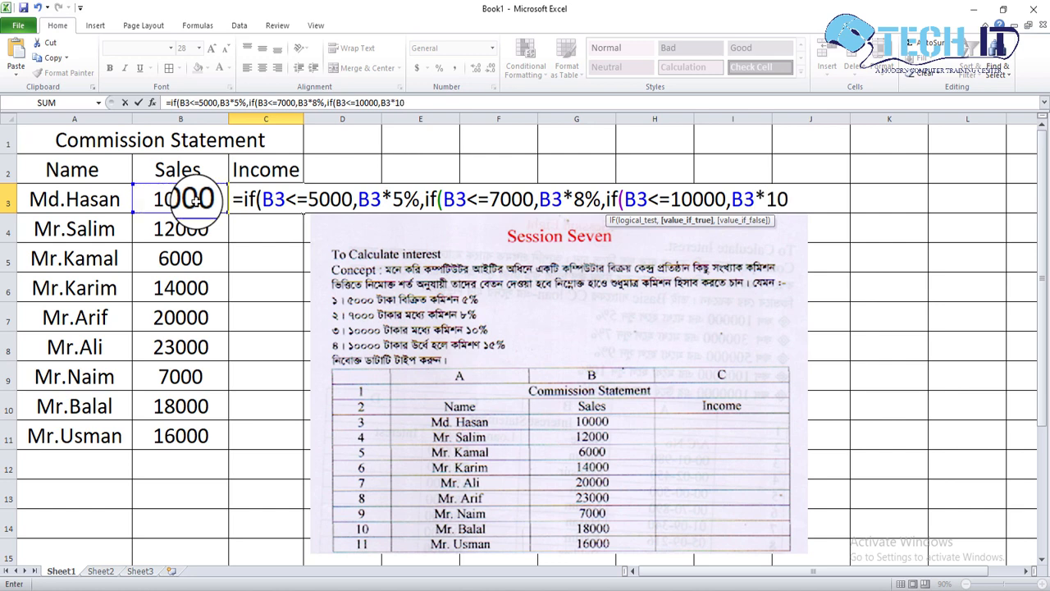
{"action": "type", "text": "%"}
Complete the C3 formula with a final nested IF returning B3*15% when B3>10000, enter it, and reselect C3.
{"action": "type", "text": ",if"}
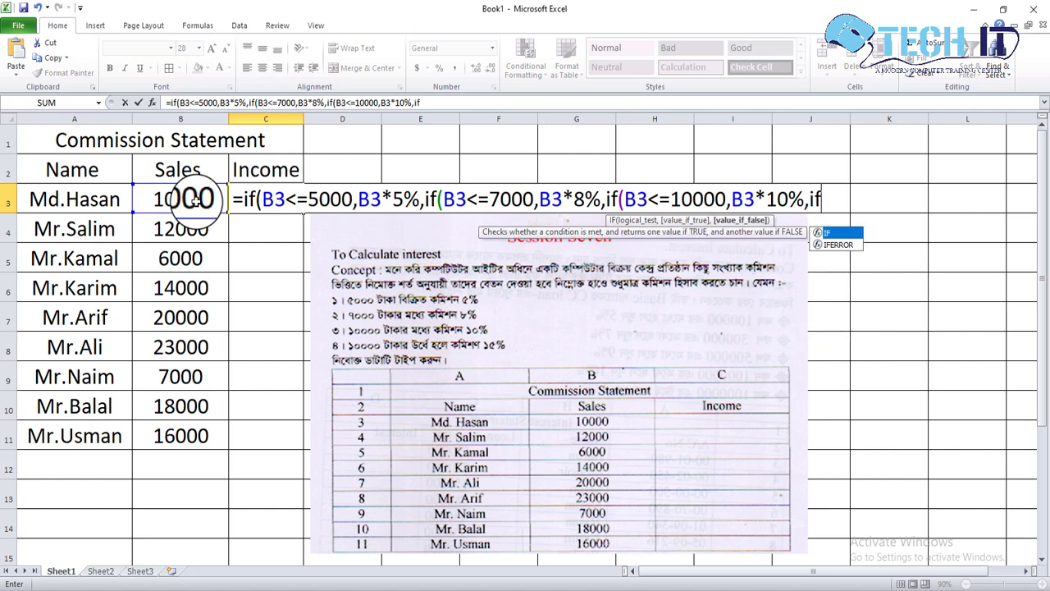
{"action": "type", "text": "("}
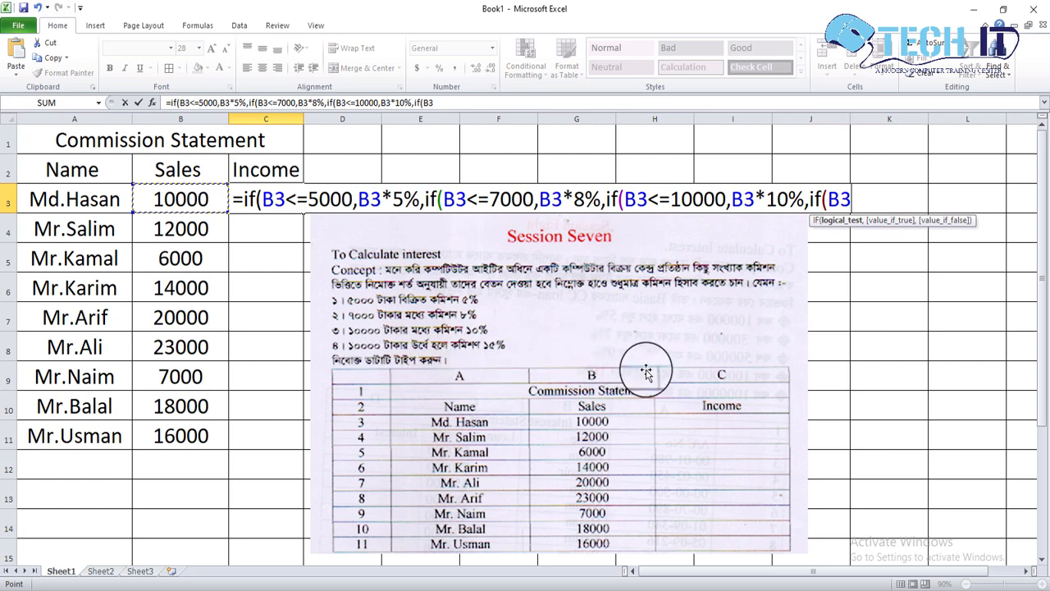
{"action": "type", "text": ">10000"}
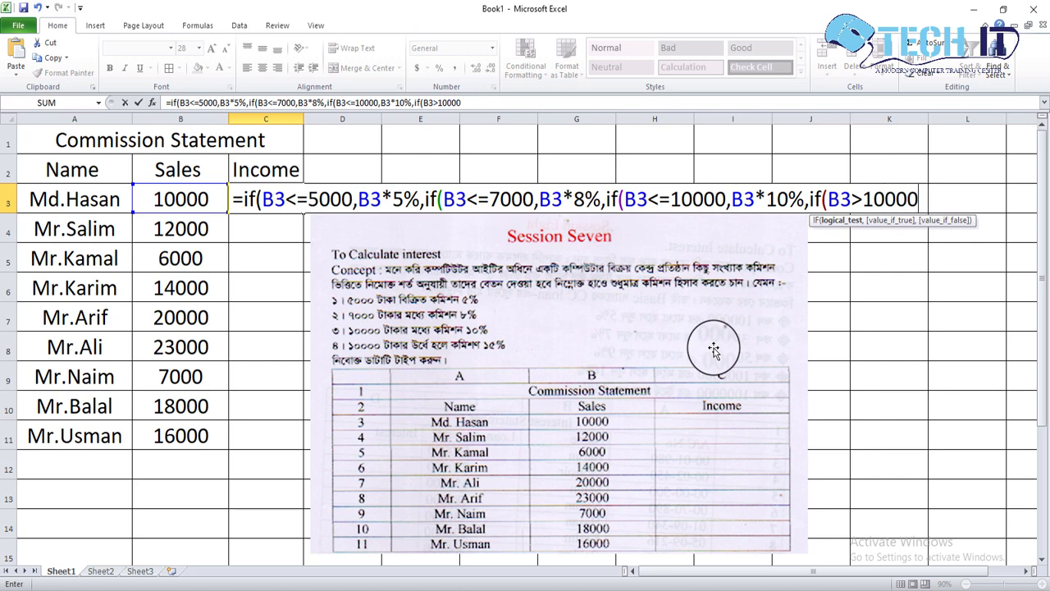
{"action": "type", "text": ","}
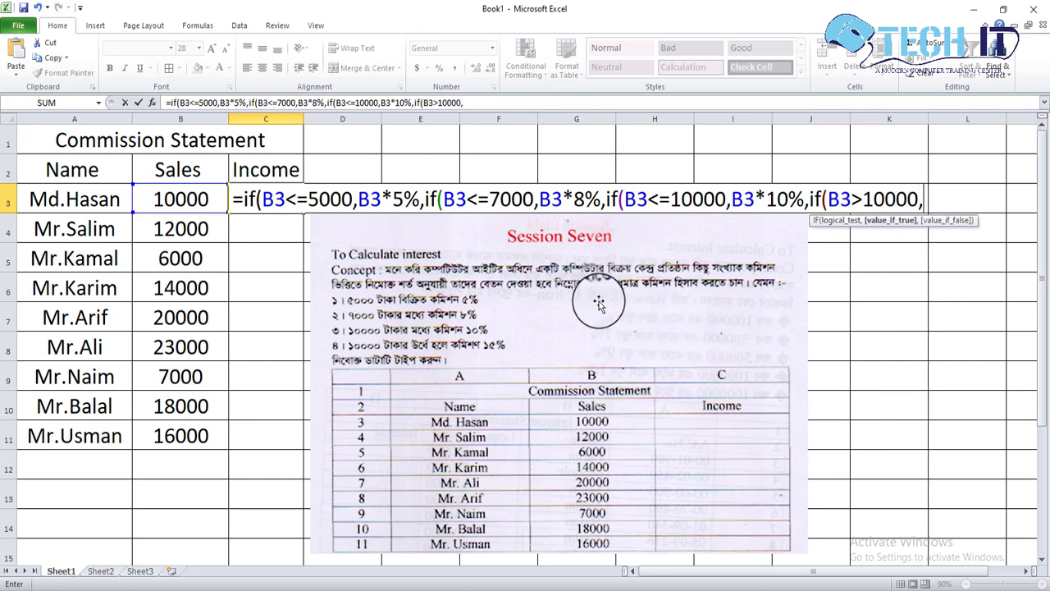
{"action": "left_click", "coordinate": [206, 197]}
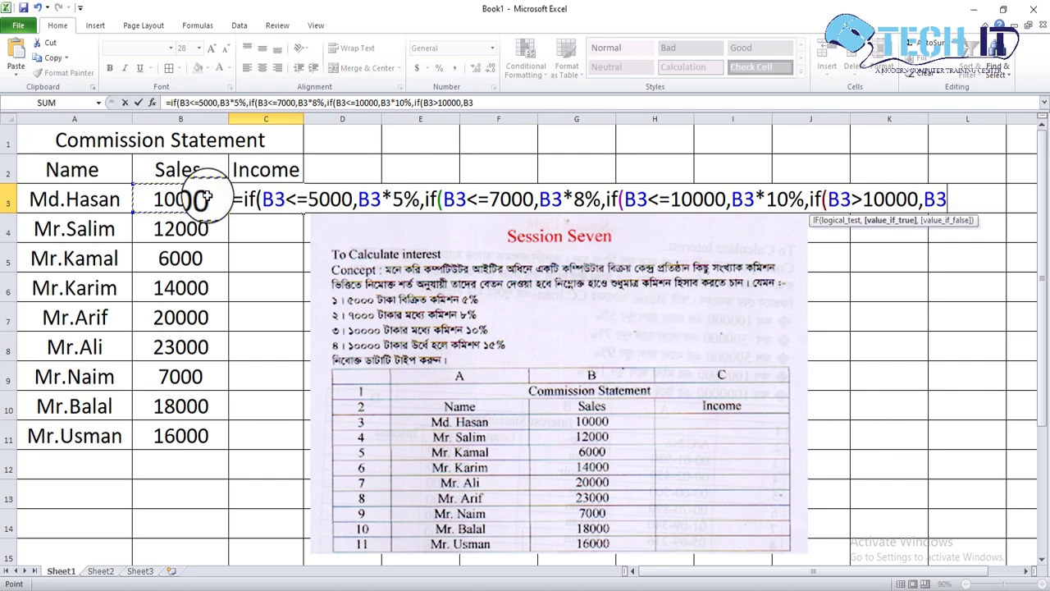
{"action": "type", "text": "*"}
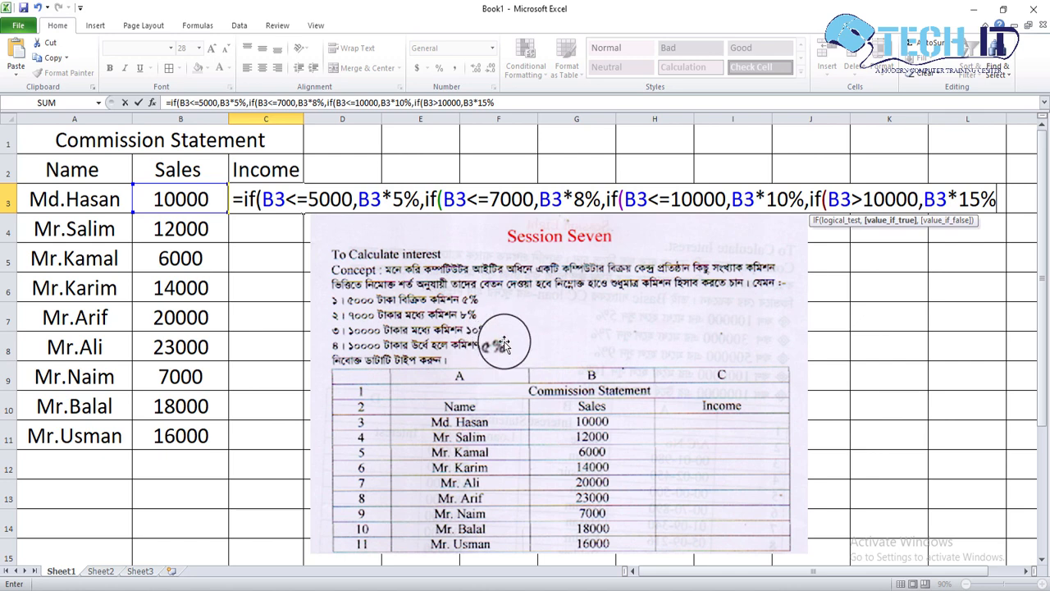
{"action": "type", "text": ")))"}
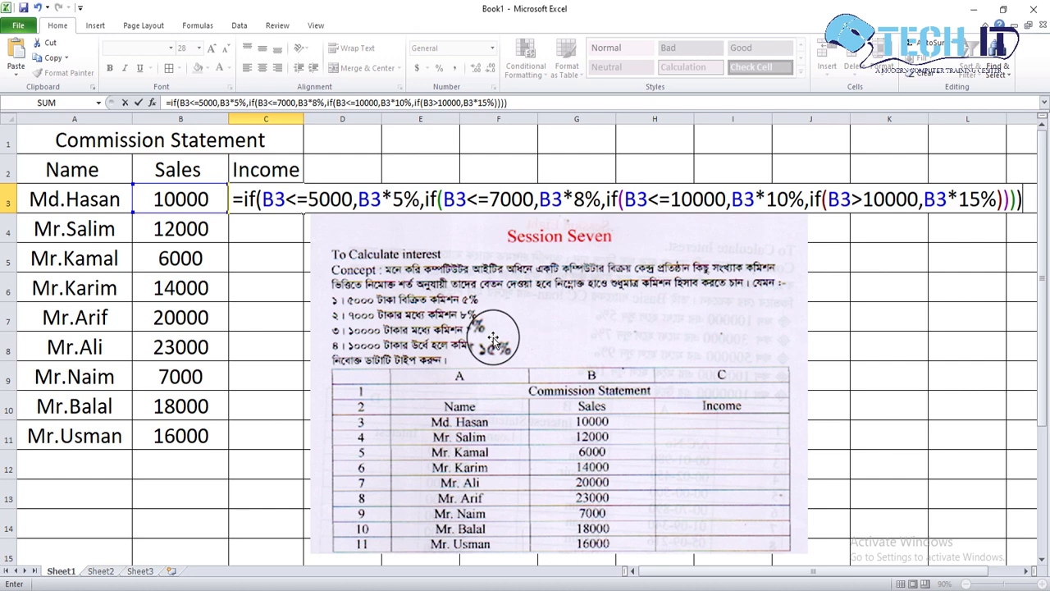
{"action": "key", "text": "Return"}
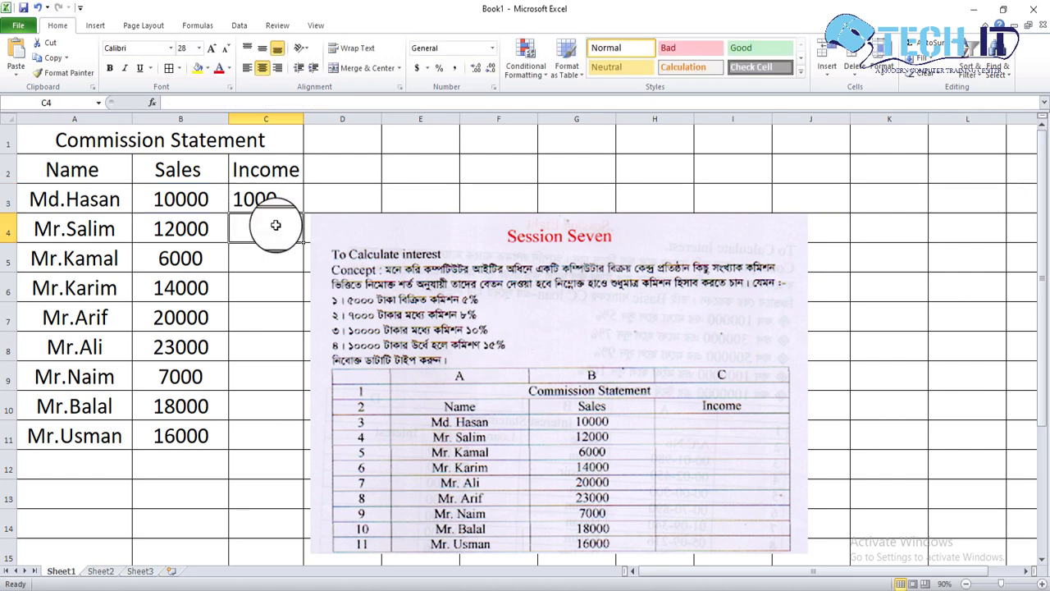
{"action": "left_click", "coordinate": [285, 200]}
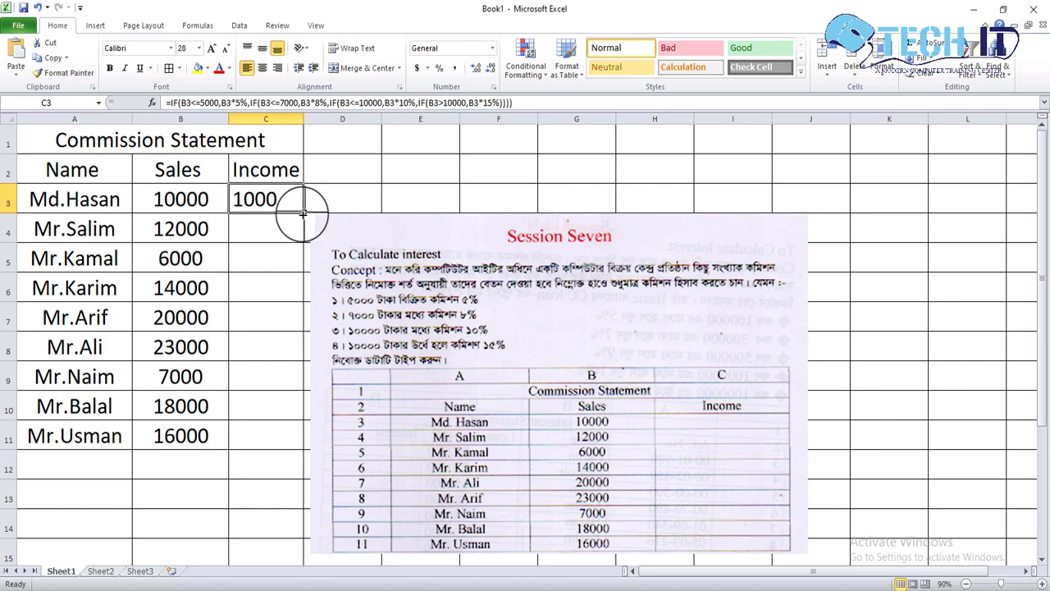
Fill the commission formula from C3 down to C11 for all the salespeople.
{"action": "left_click_drag", "start_coordinate": [303, 212], "coordinate": [288, 437]}
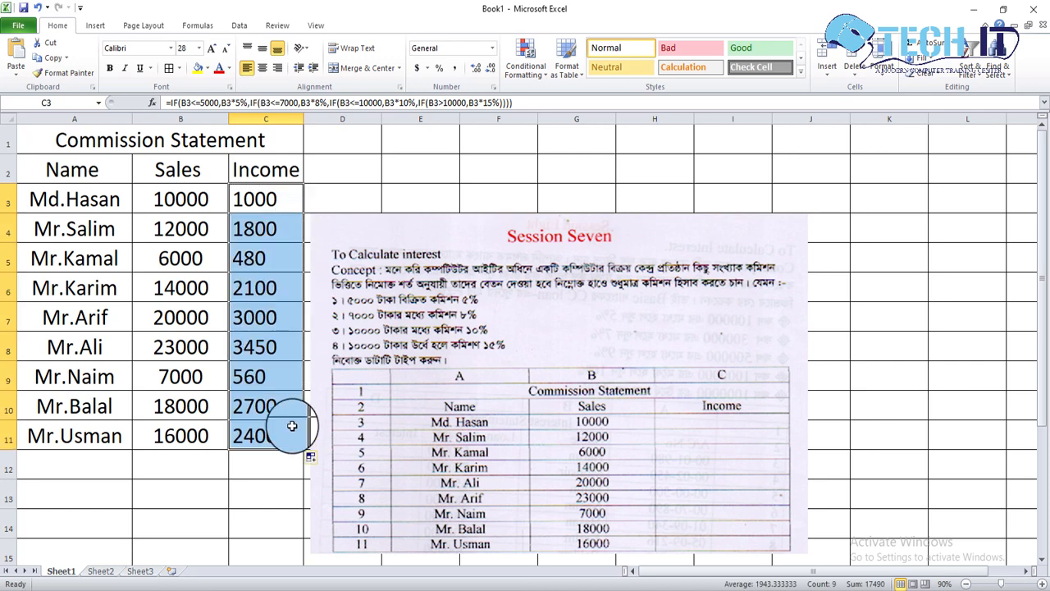
{"action": "left_click", "coordinate": [286, 340]}
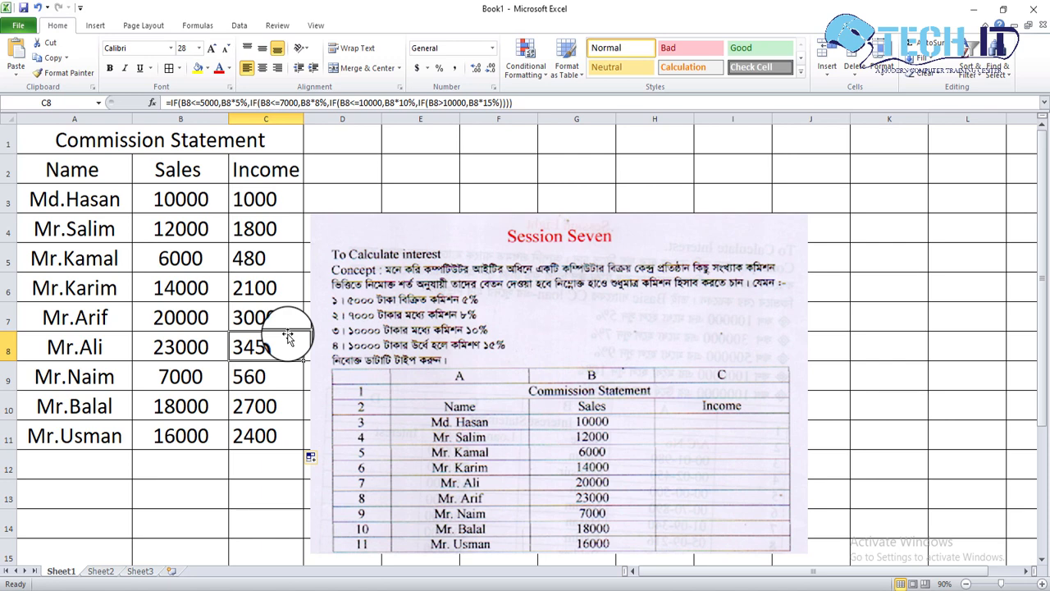
Open the C3 commission formula to review its nested IF conditions and closing brackets, and leave it as it is.
{"action": "double_click", "coordinate": [265, 198]}
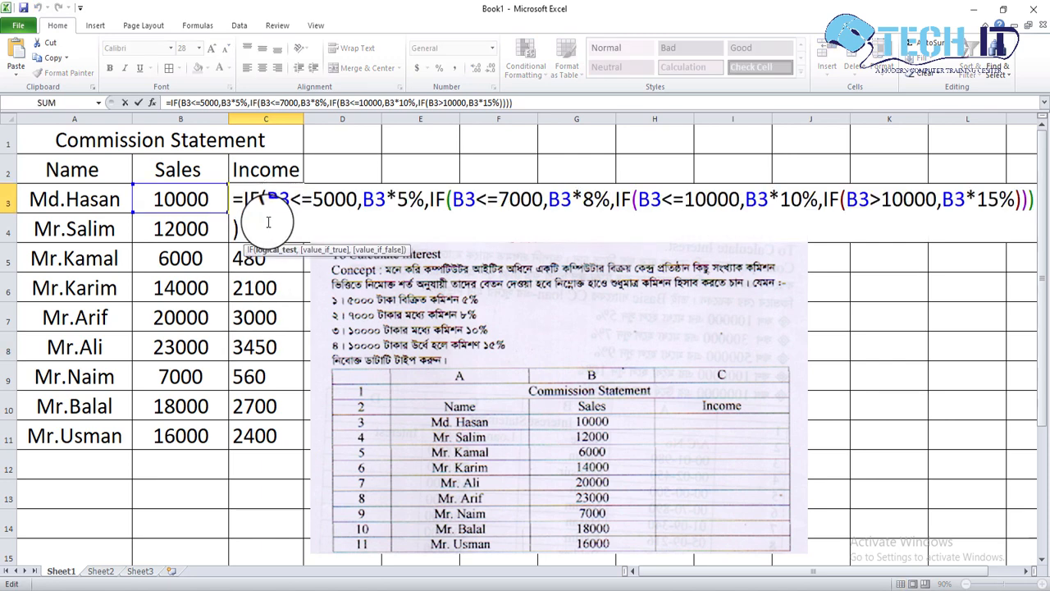
{"action": "left_click", "coordinate": [263, 229]}
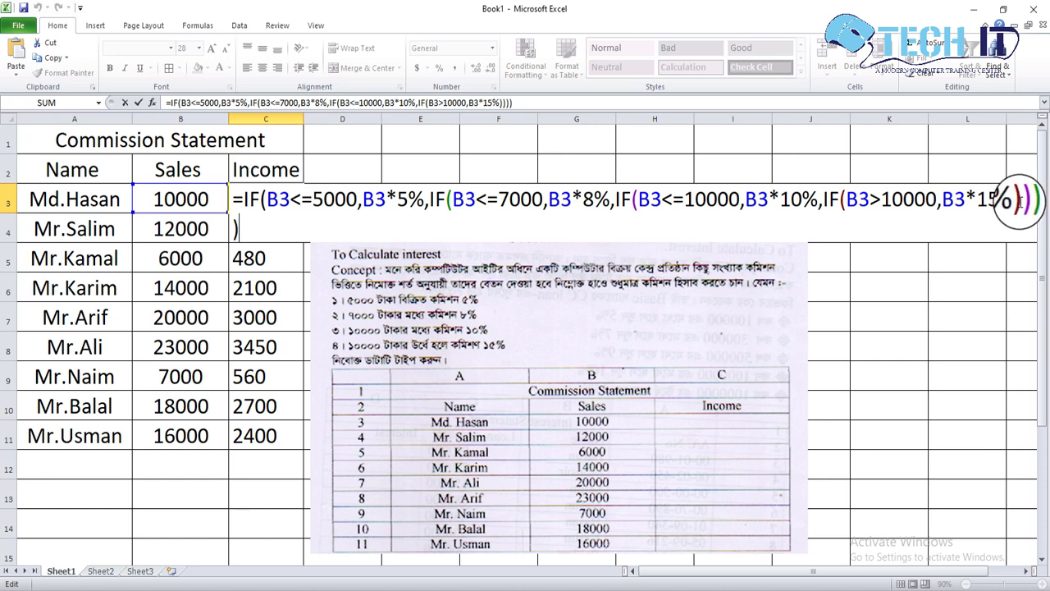
{"action": "key", "text": "Return"}
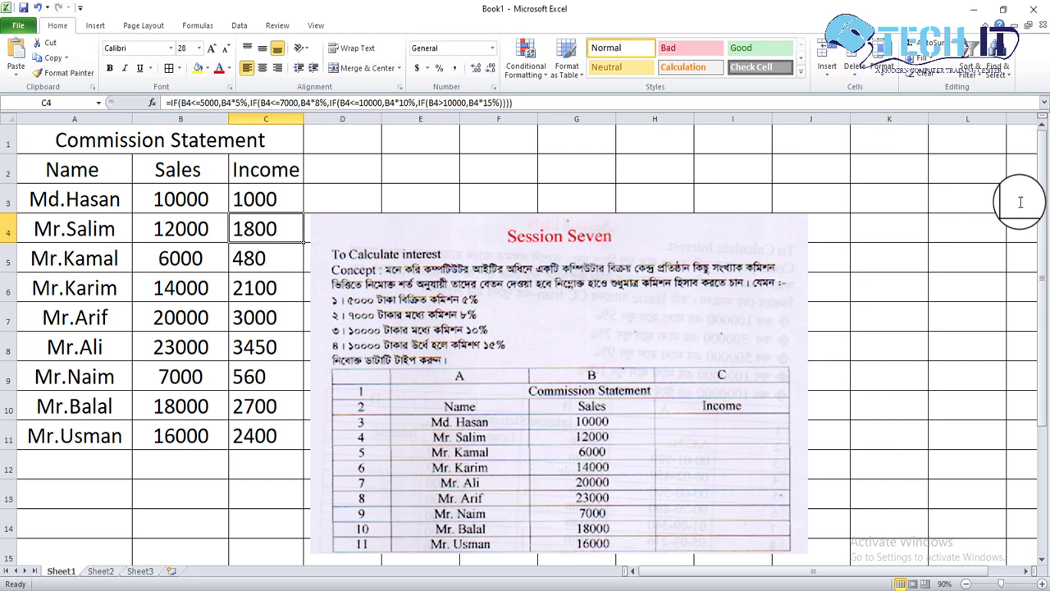
{"action": "left_click", "coordinate": [279, 199]}
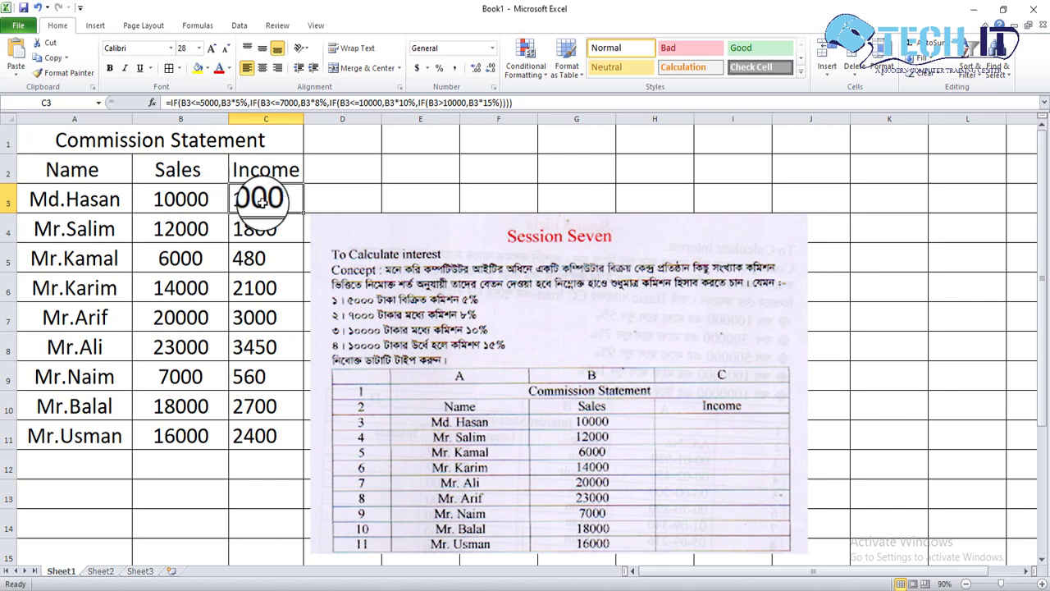
{"action": "left_click", "coordinate": [316, 201]}
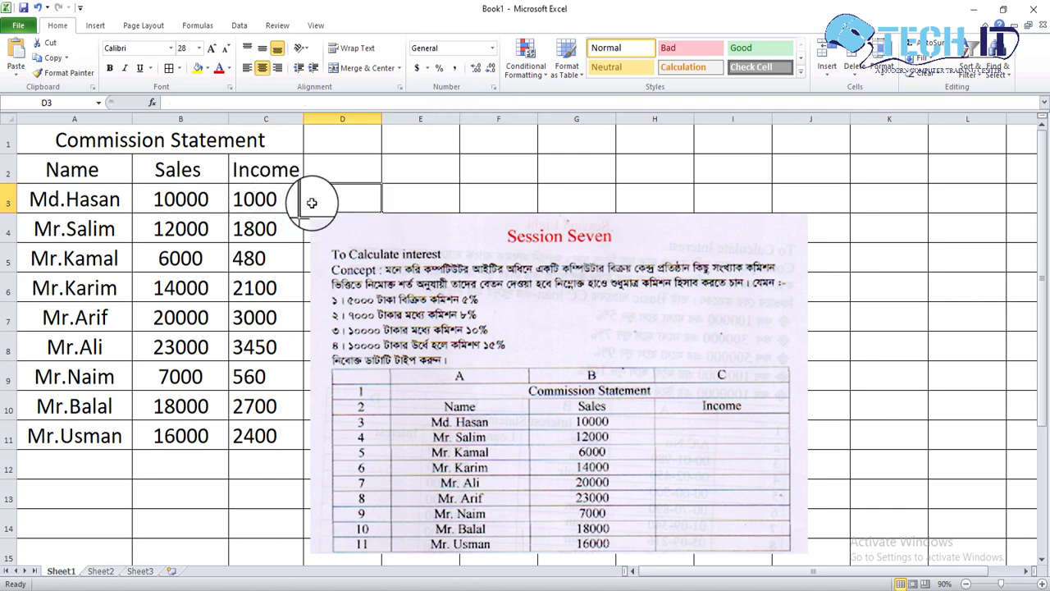
{"action": "left_click", "coordinate": [329, 178]}
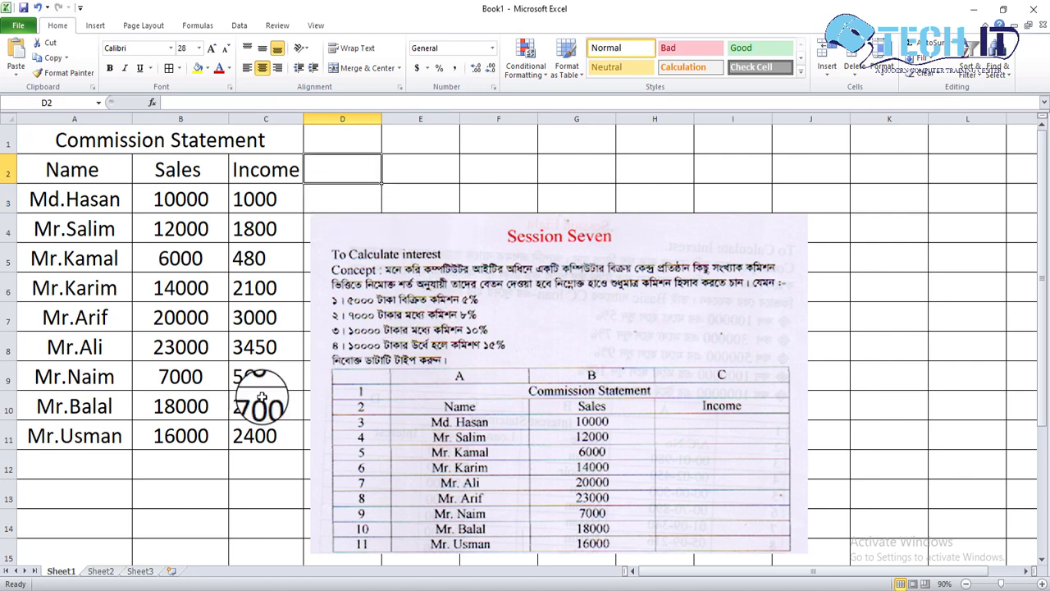
On Sheet2, start an IF formula in Benefit cell D3 with the condition B3>25.
{"action": "left_click", "coordinate": [99, 573]}
{"action": "left_click", "coordinate": [227, 422]}
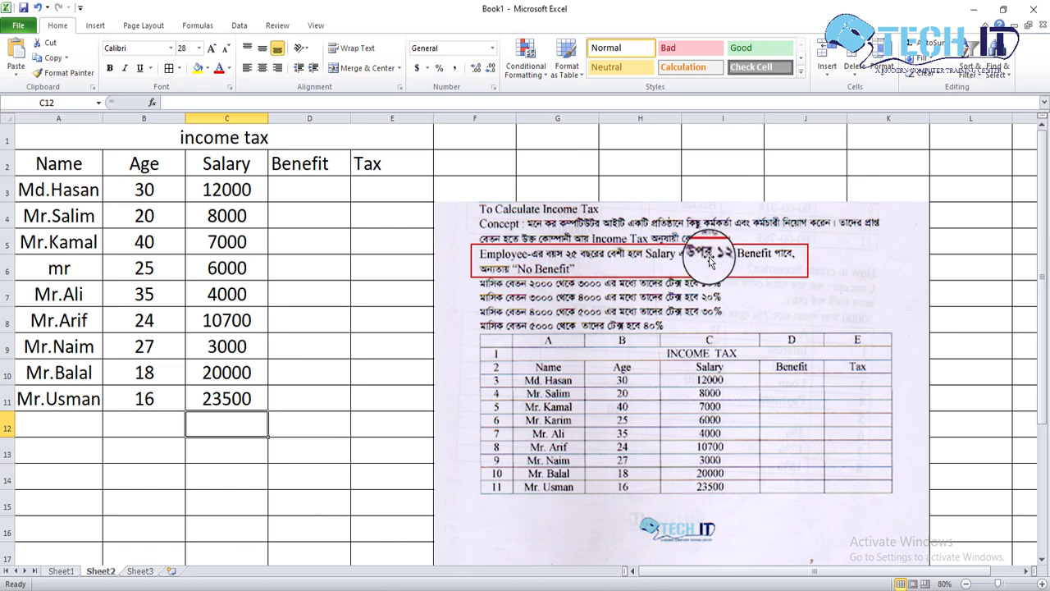
{"action": "left_click", "coordinate": [325, 188]}
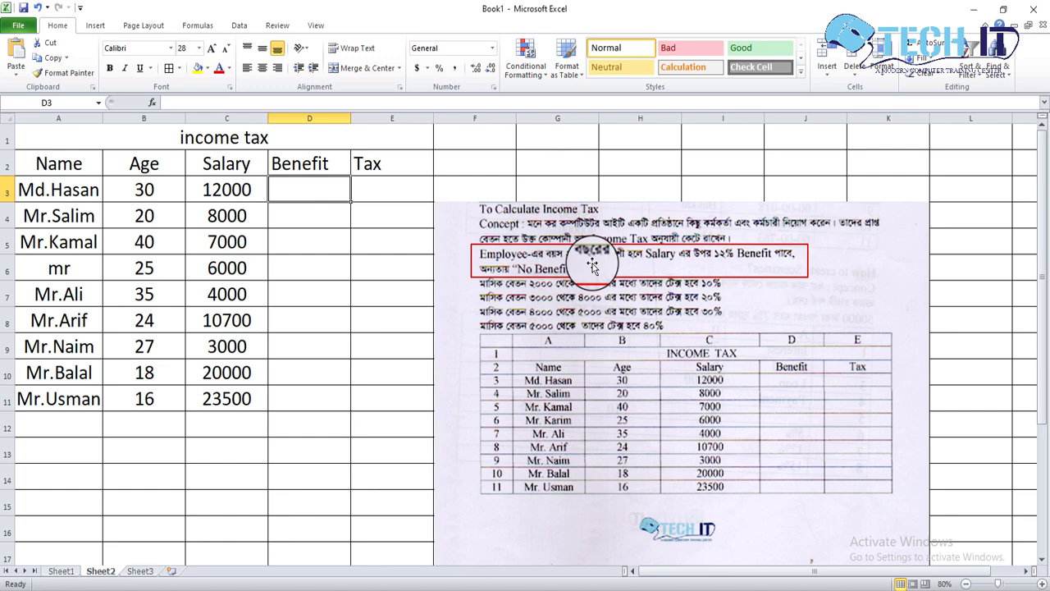
{"action": "type", "text": "="}
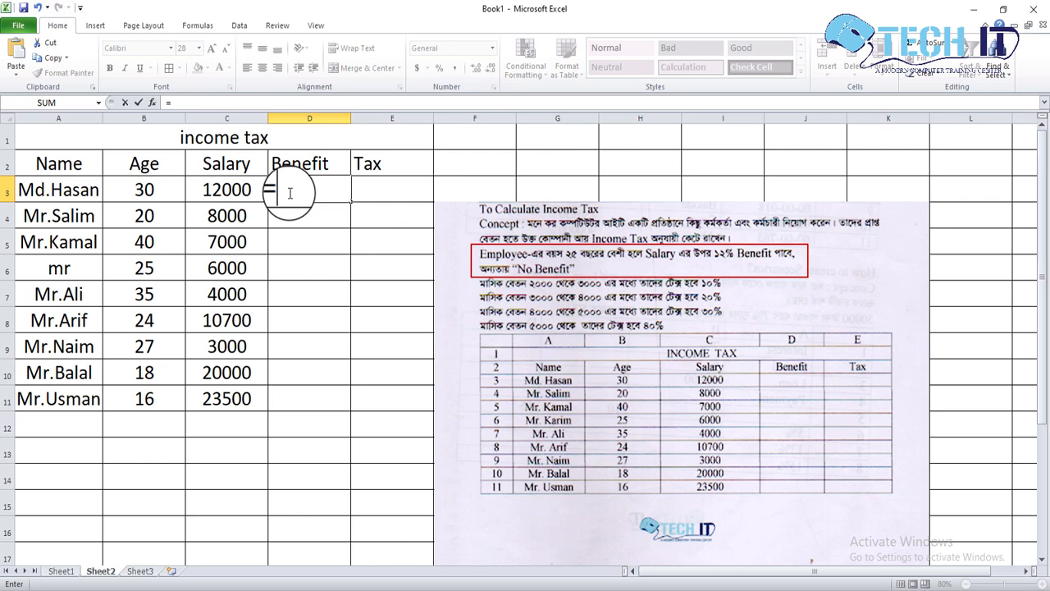
{"action": "type", "text": "if("}
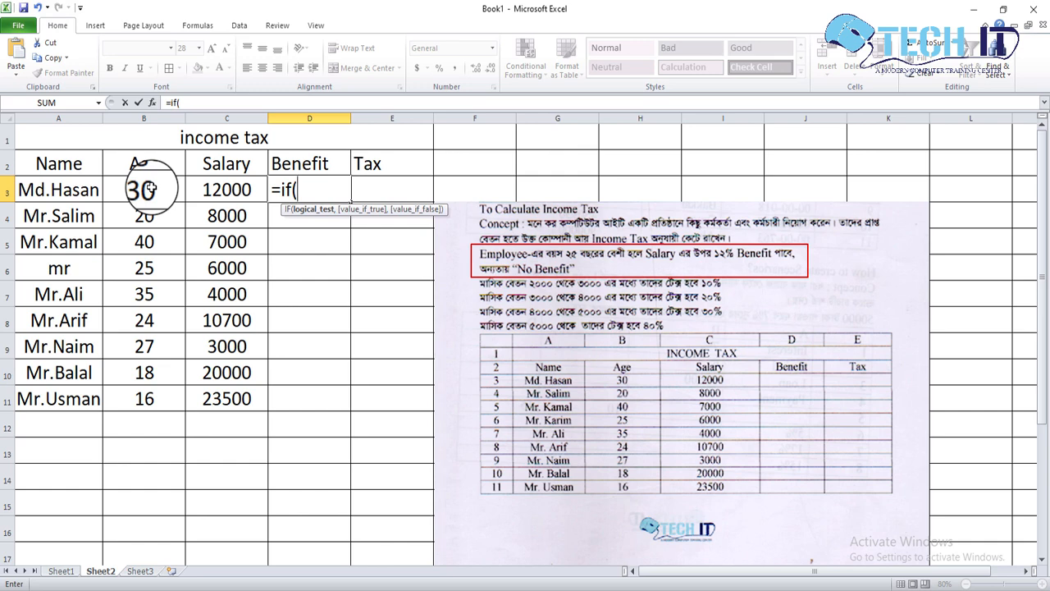
{"action": "left_click", "coordinate": [150, 188]}
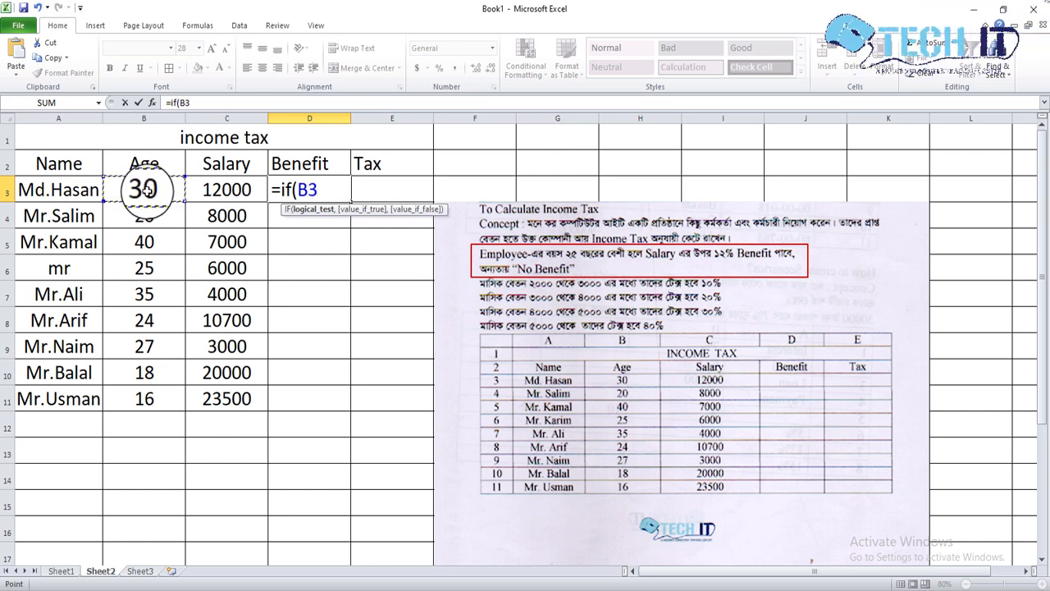
{"action": "type", "text": ">"}
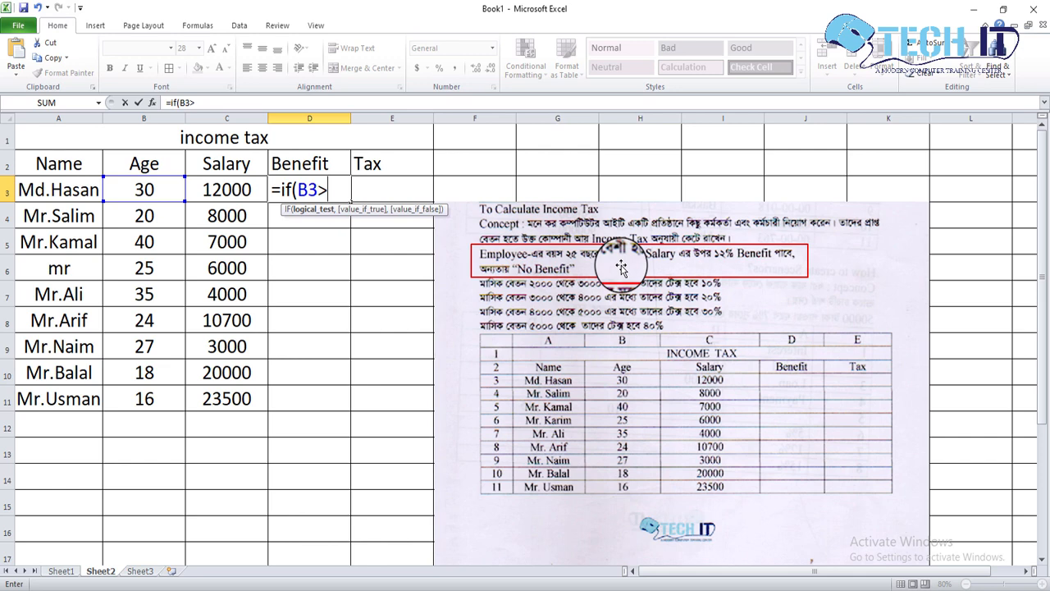
{"action": "type", "text": "25,"}
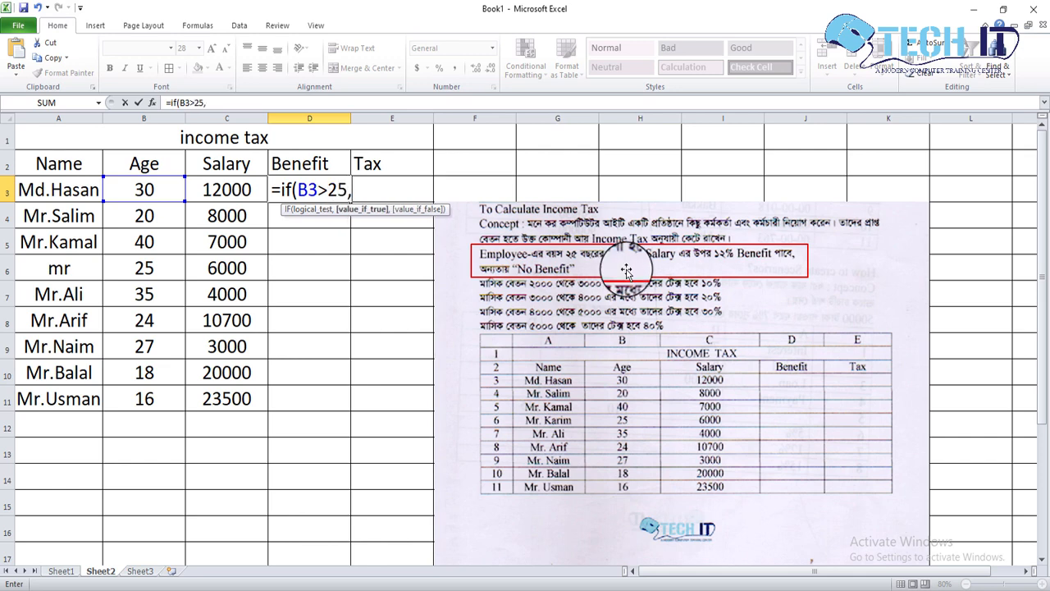
Complete the D3 formula with C3*12% as the value if true, and enter it.
{"action": "left_click", "coordinate": [230, 188]}
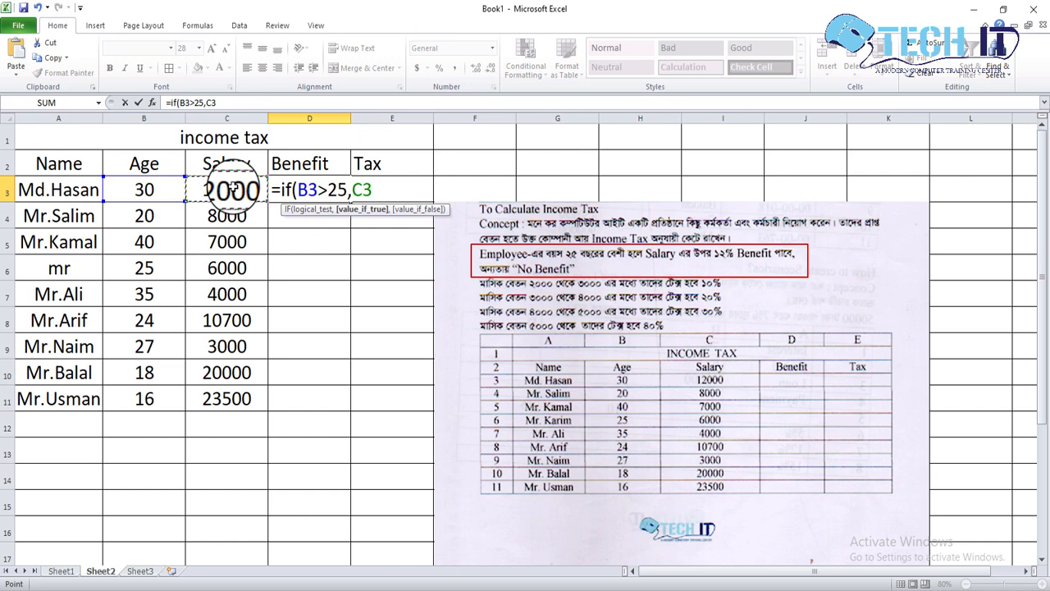
{"action": "type", "text": "*12"}
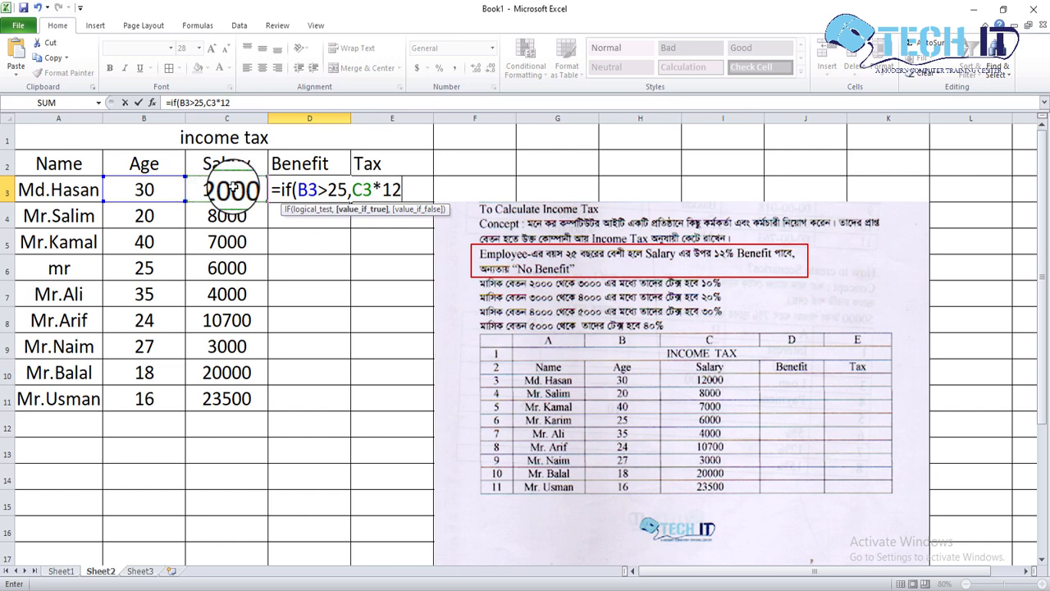
{"action": "type", "text": "%"}
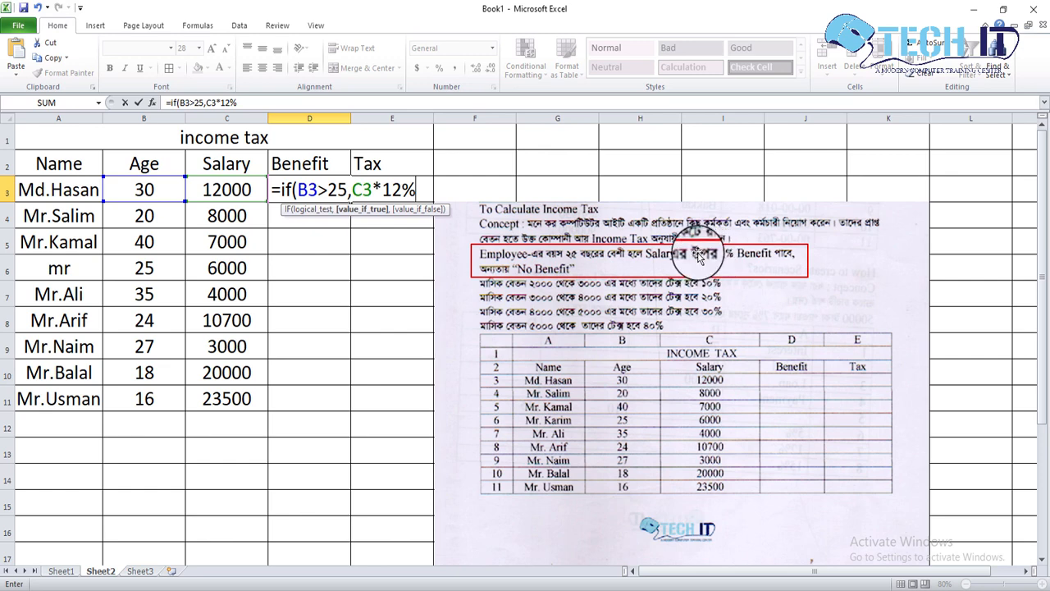
{"action": "type", "text": ")"}
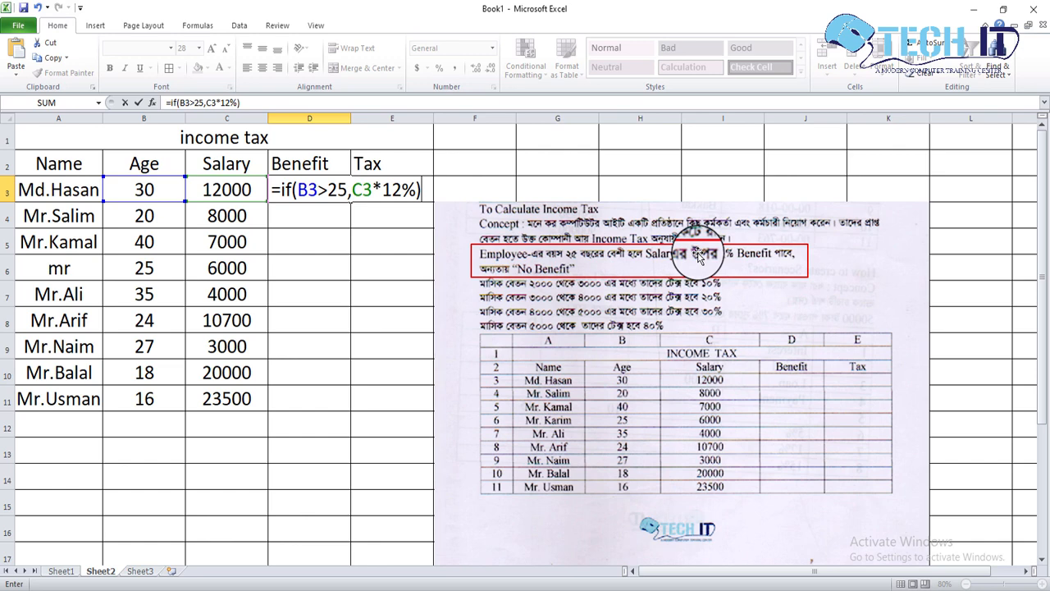
{"action": "key", "text": "Return"}
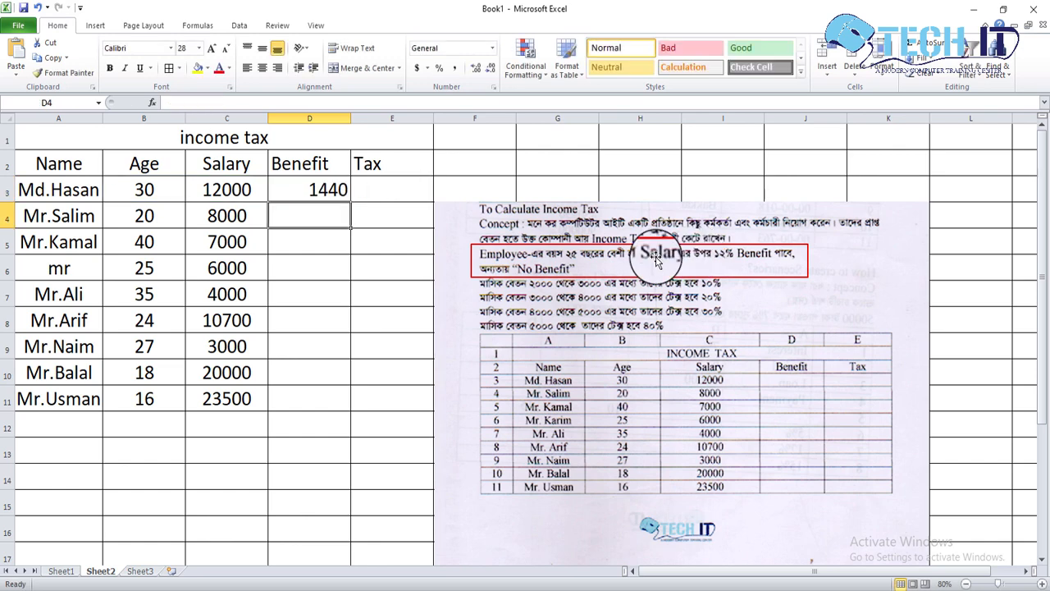
Fill the Benefit formula from D3 down to D11 for all the employees.
{"action": "left_click", "coordinate": [335, 189]}
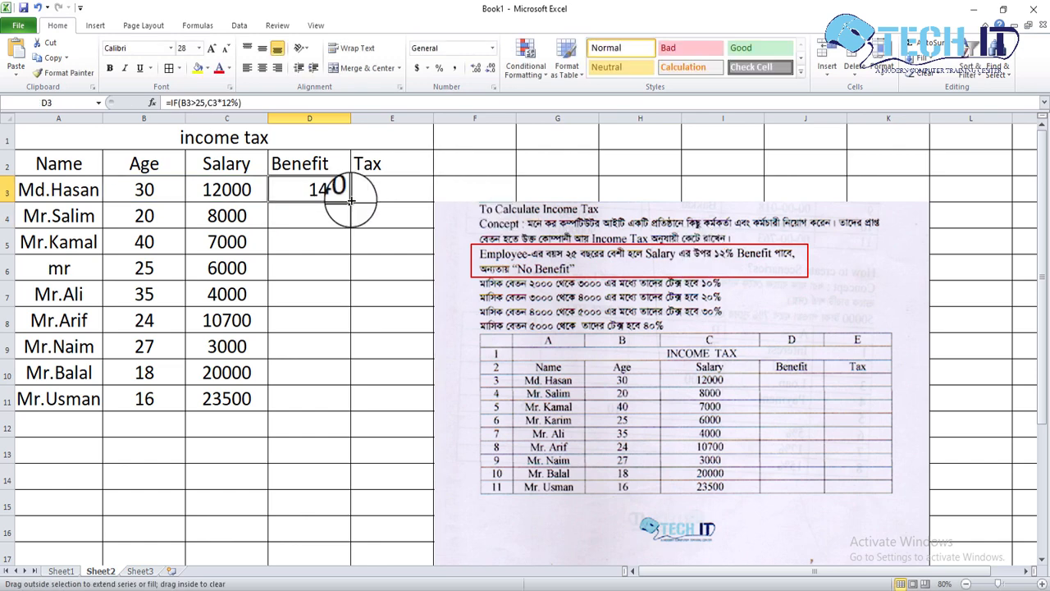
{"action": "left_click_drag", "start_coordinate": [351, 199], "coordinate": [335, 405]}
{"action": "left_click", "coordinate": [373, 345]}
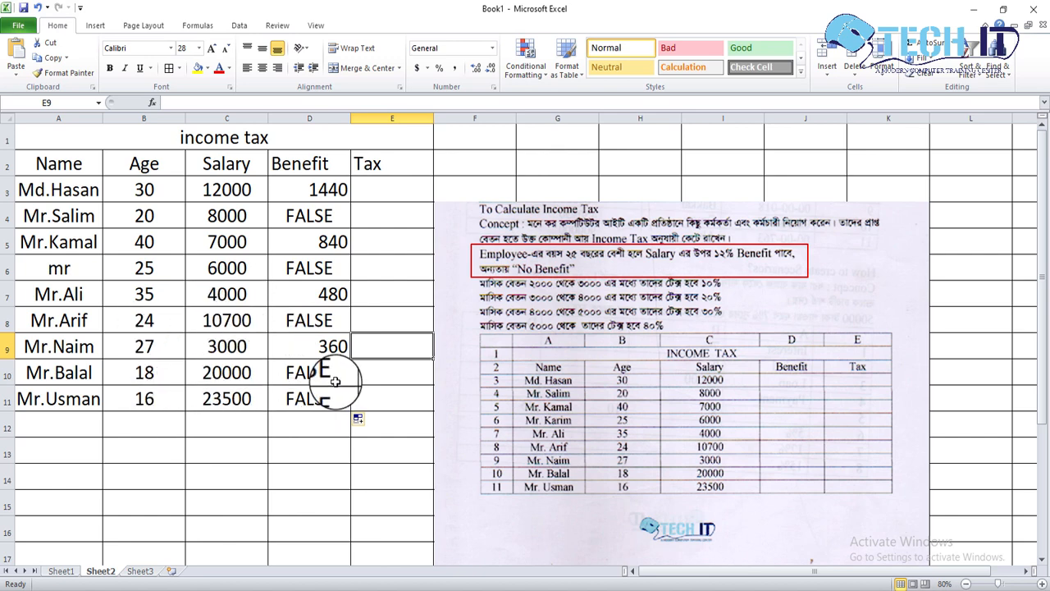
Open the D3 benefit formula to review its age condition and 12% calculation, and leave it as it is.
{"action": "left_click", "coordinate": [315, 190]}
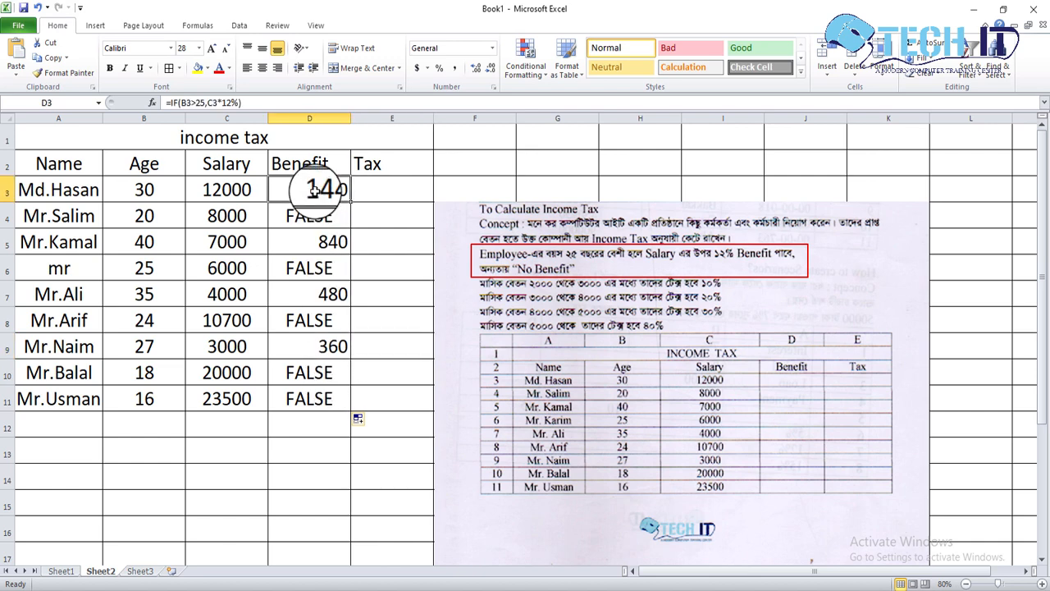
{"action": "double_click", "coordinate": [314, 191]}
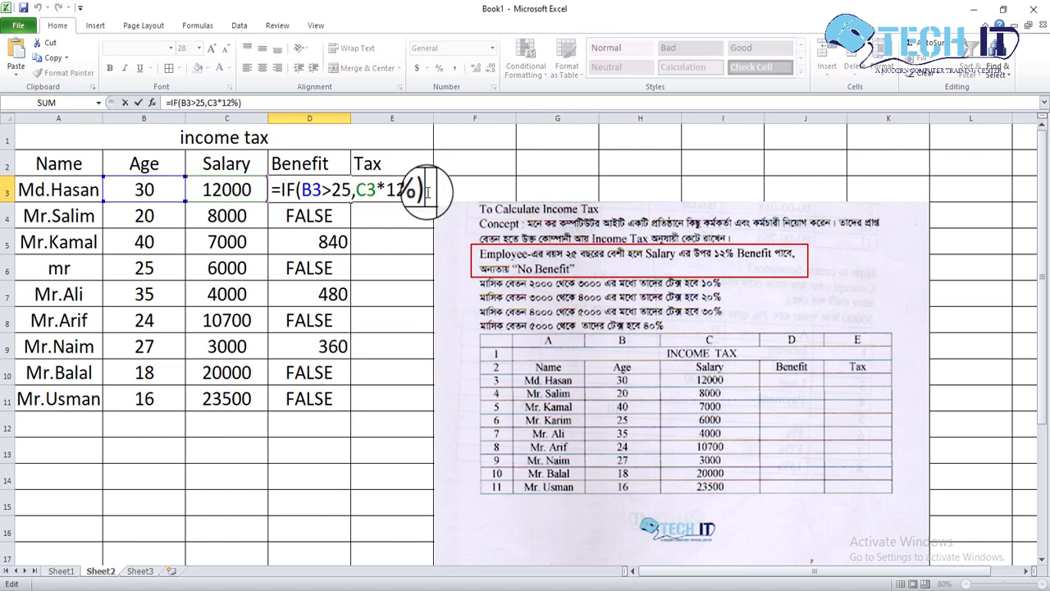
{"action": "left_click", "coordinate": [287, 191]}
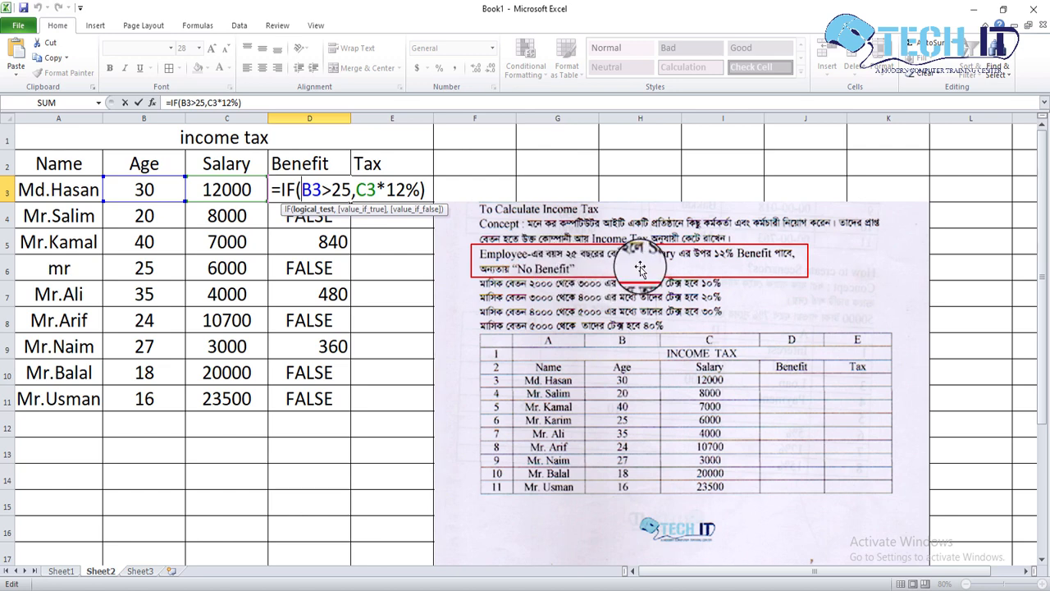
{"action": "left_click", "coordinate": [425, 190]}
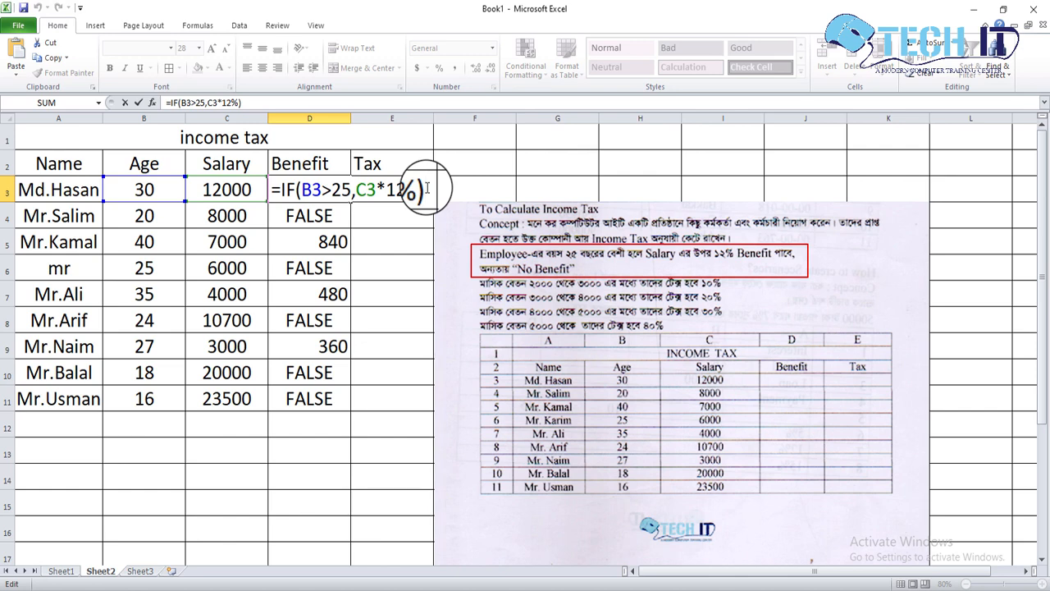
{"action": "key", "text": "Return"}
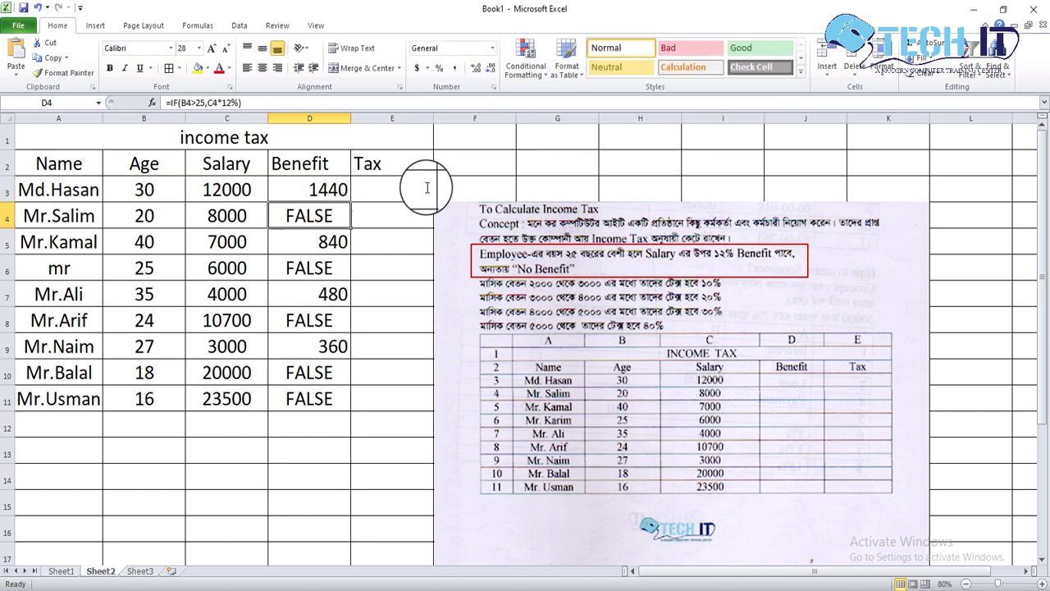
Start an IF formula in Tax cell E3 with the condition C3<=3000.
{"action": "left_click", "coordinate": [394, 188]}
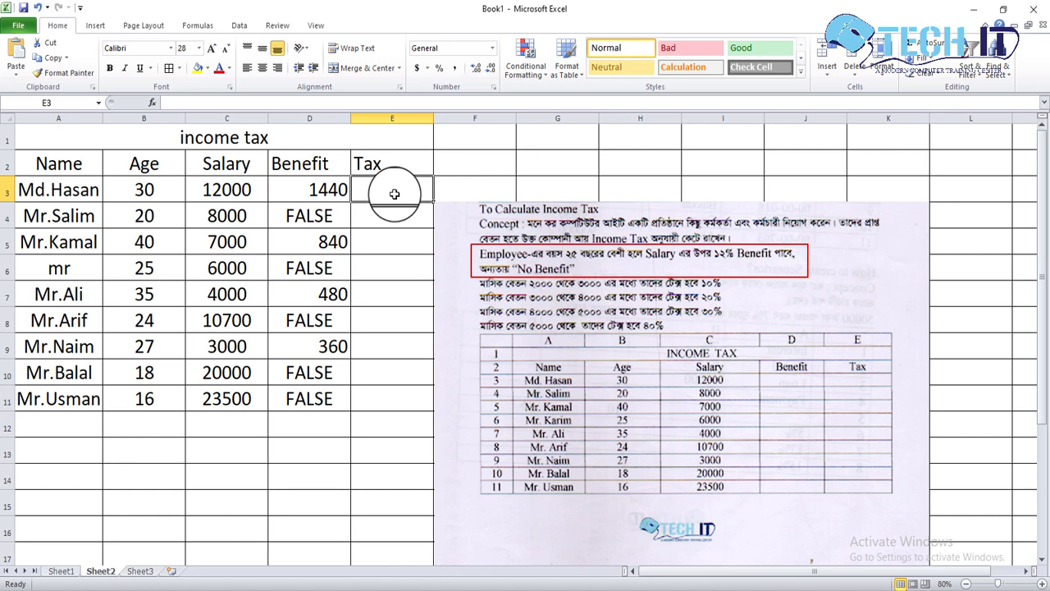
{"action": "type", "text": "="}
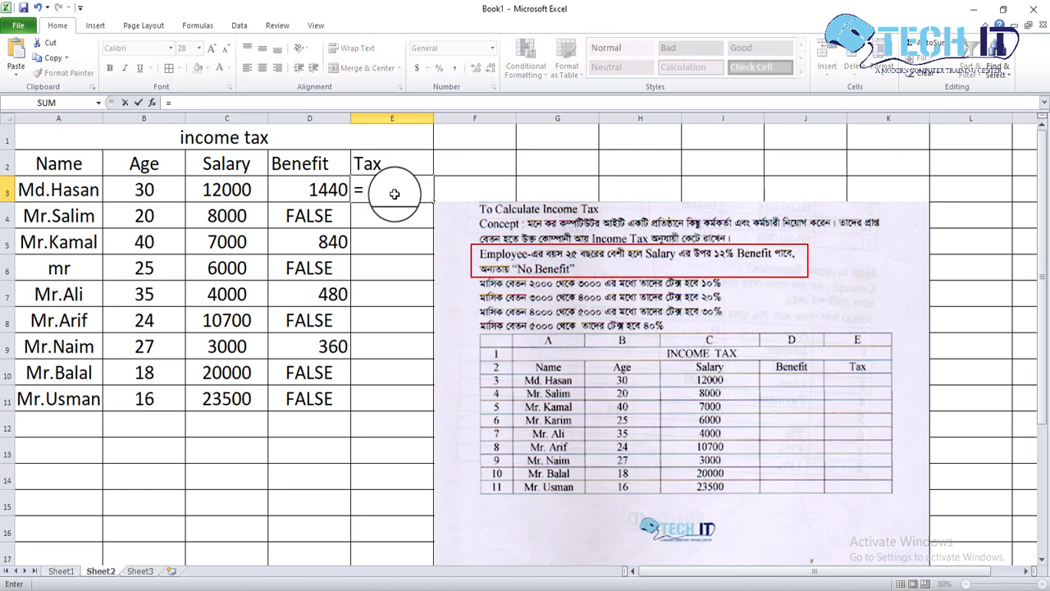
{"action": "type", "text": "if"}
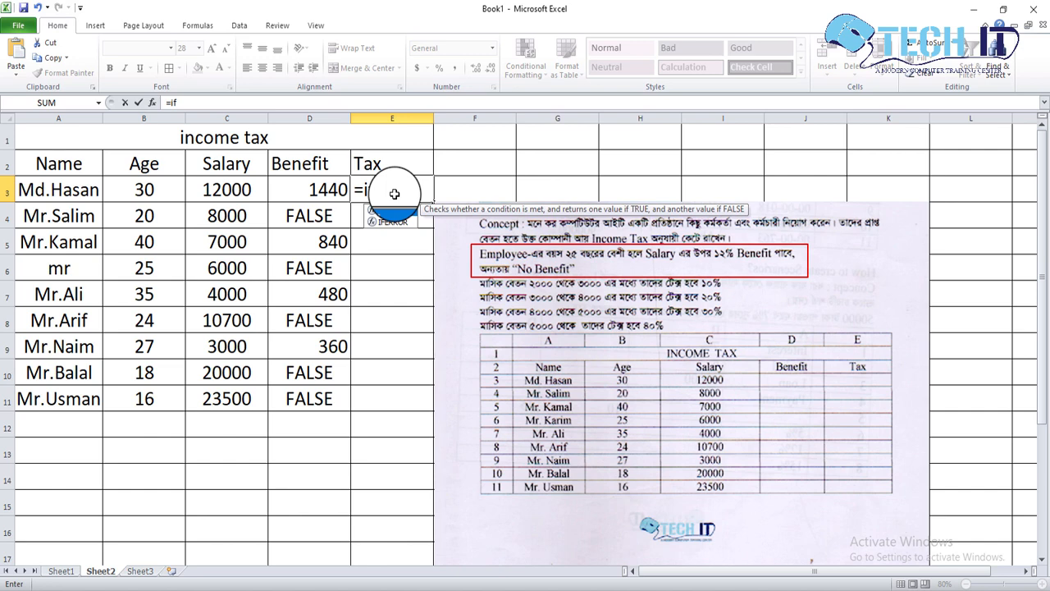
{"action": "type", "text": "("}
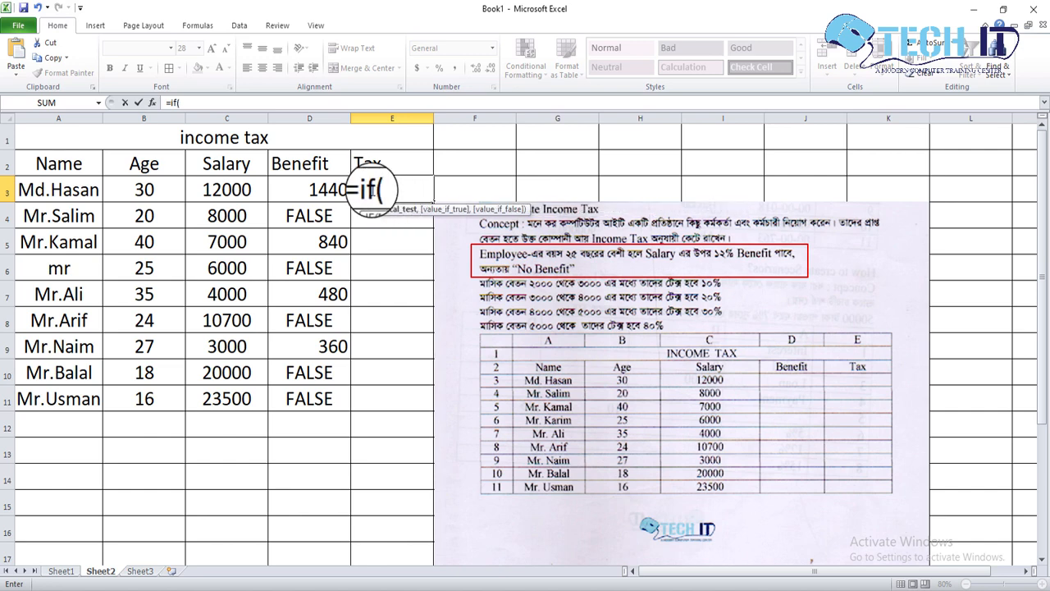
{"action": "left_click", "coordinate": [238, 190]}
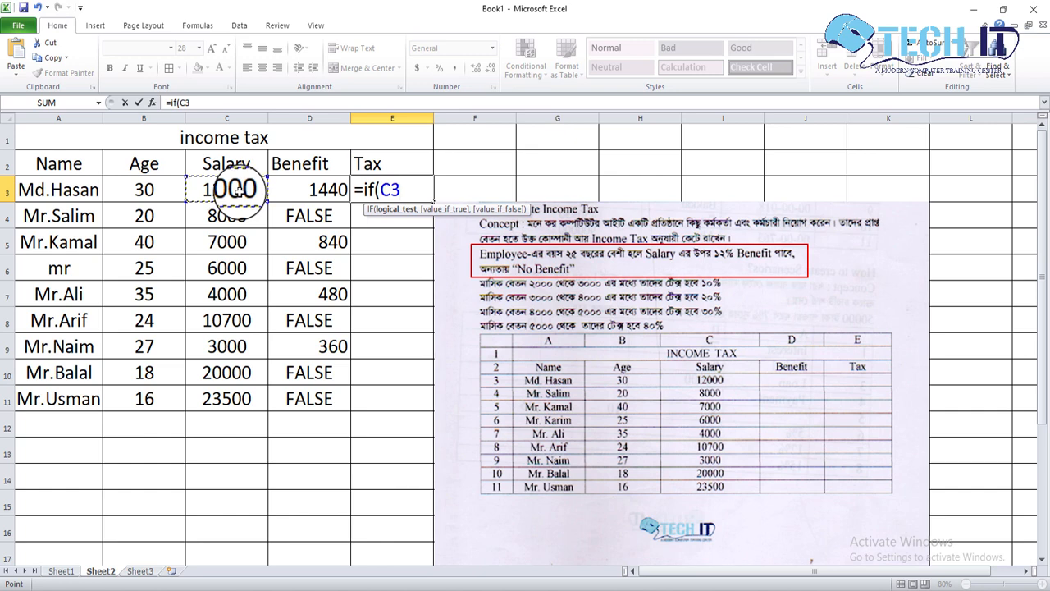
{"action": "type", "text": "<"}
{"action": "type", "text": "="}
{"action": "type", "text": "3000"}
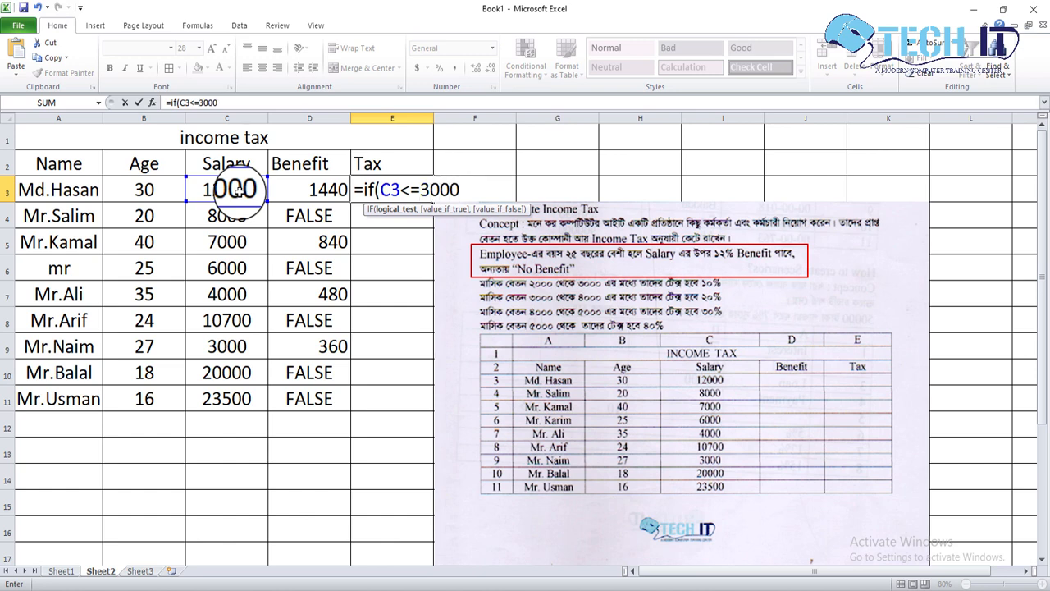
{"action": "type", "text": ","}
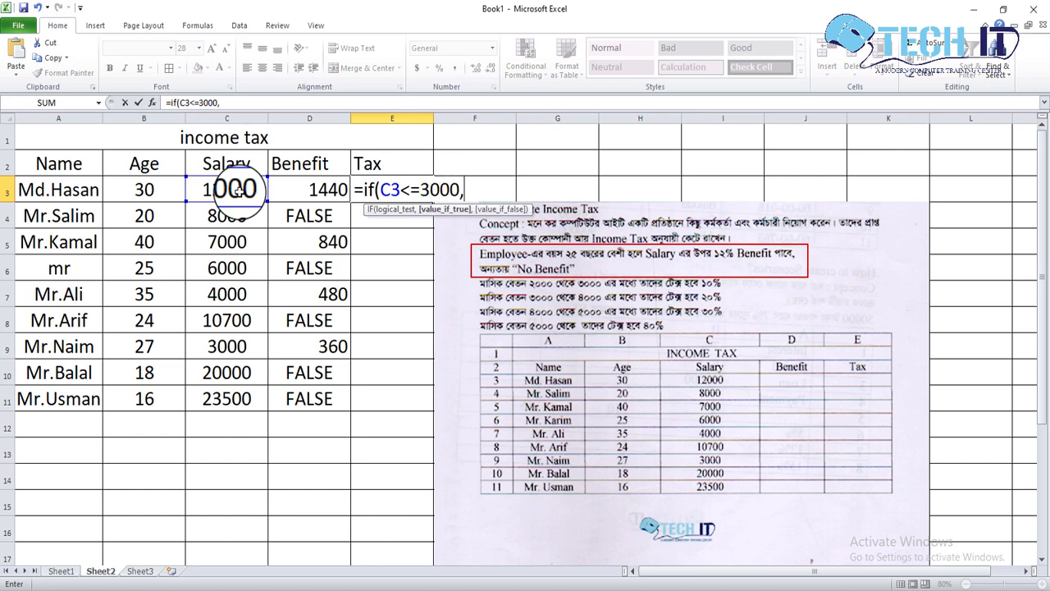
Add C3*10% as the value if true for the C3<=3000 condition in the E3 tax formula.
{"action": "left_click", "coordinate": [235, 189]}
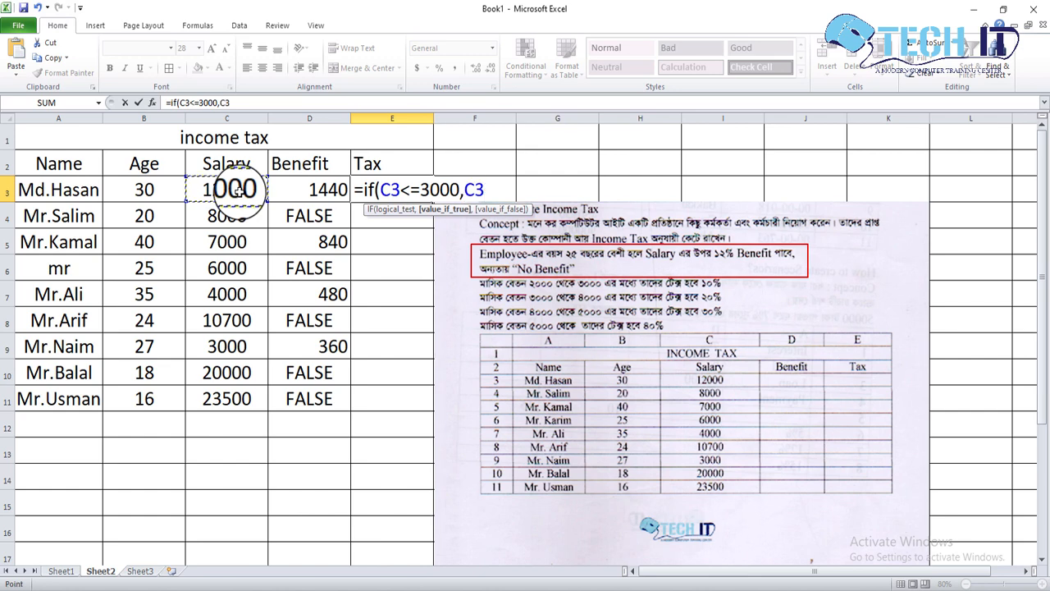
{"action": "type", "text": "*"}
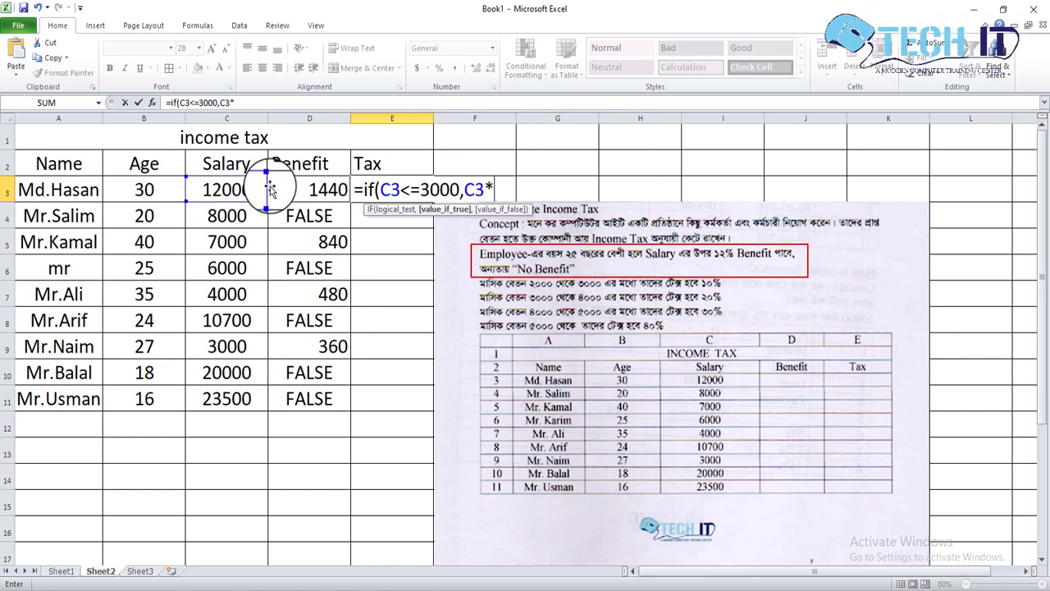
{"action": "type", "text": "10%"}
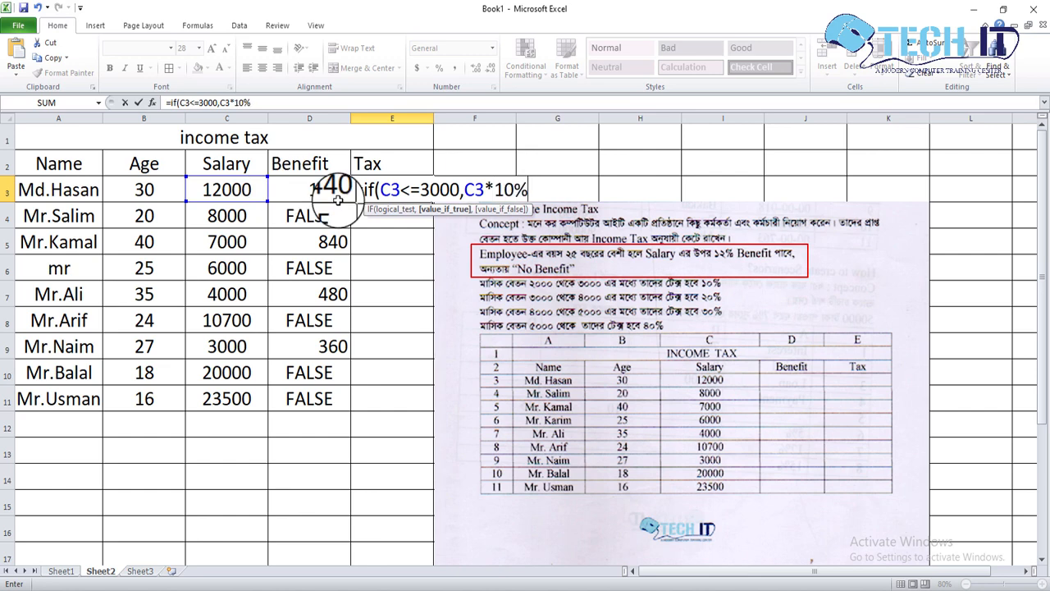
{"action": "type", "text": ","}
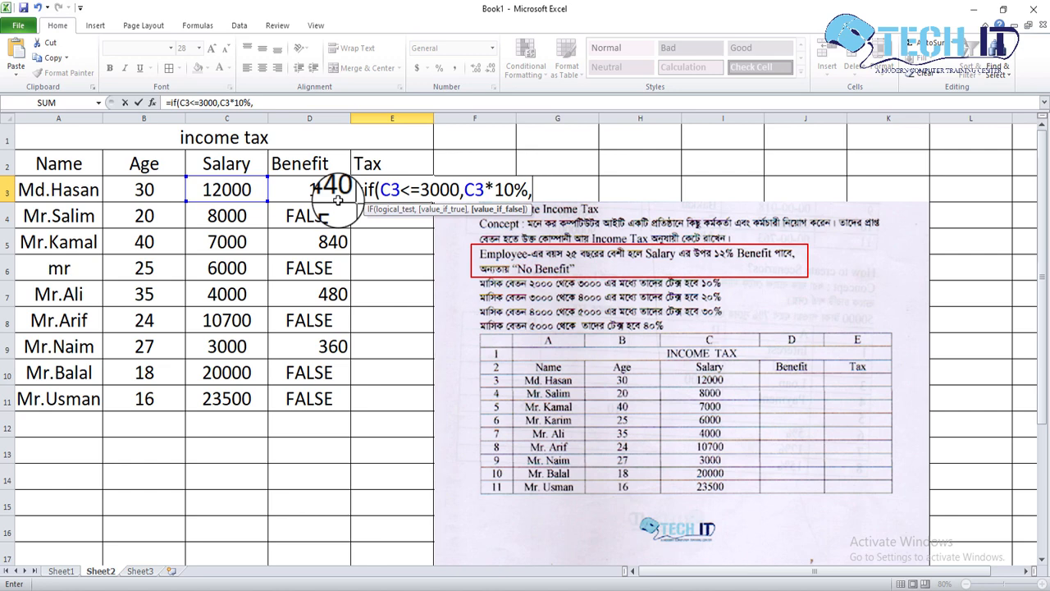
{"action": "type", "text": "if"}
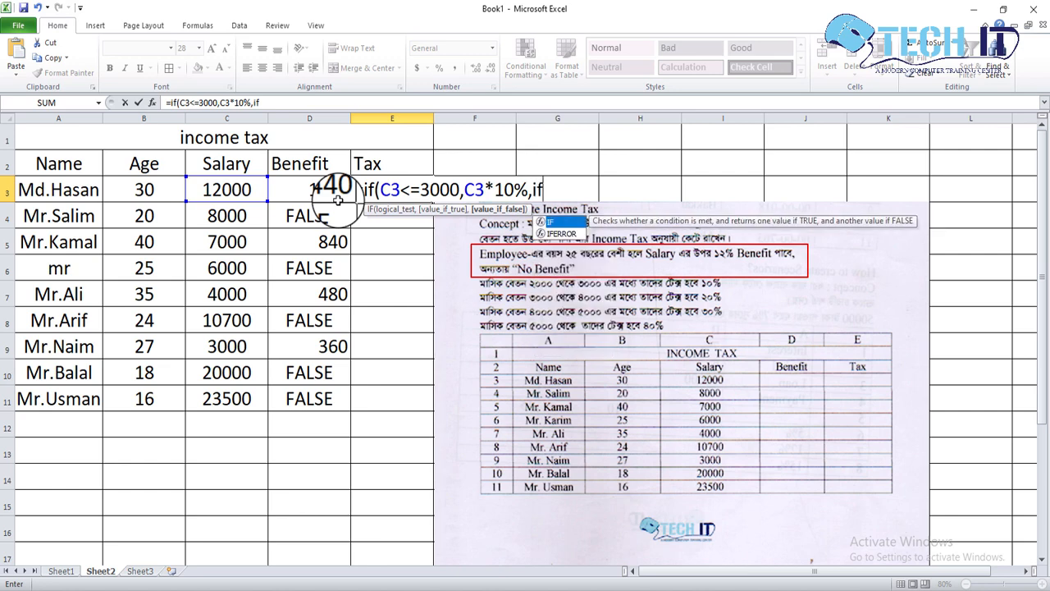
{"action": "type", "text": "("}
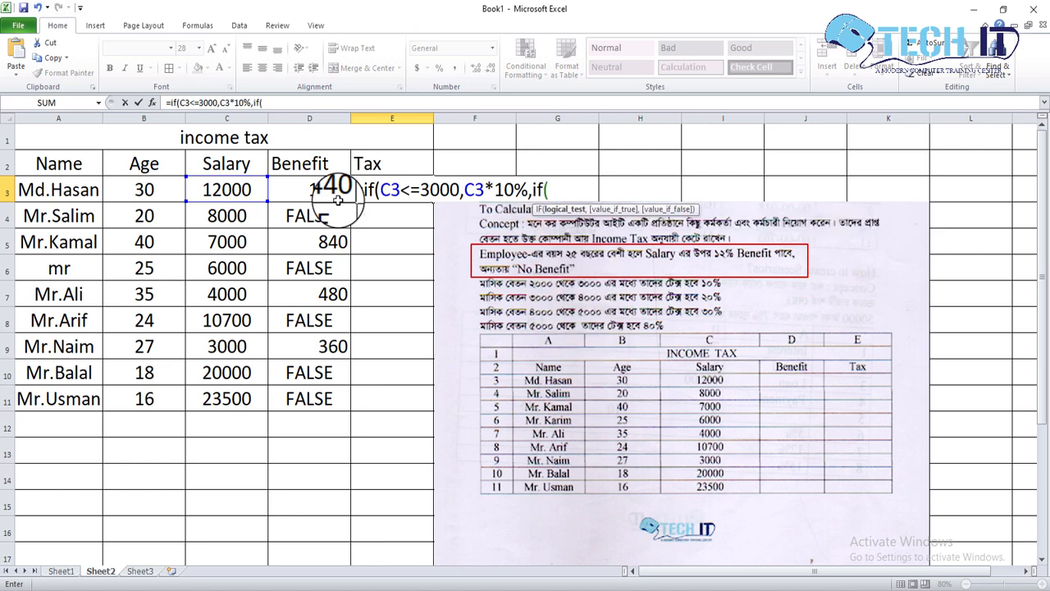
Nest a second IF in the E3 formula's false argument with the condition C3<=4000.
{"action": "left_click", "coordinate": [256, 188]}
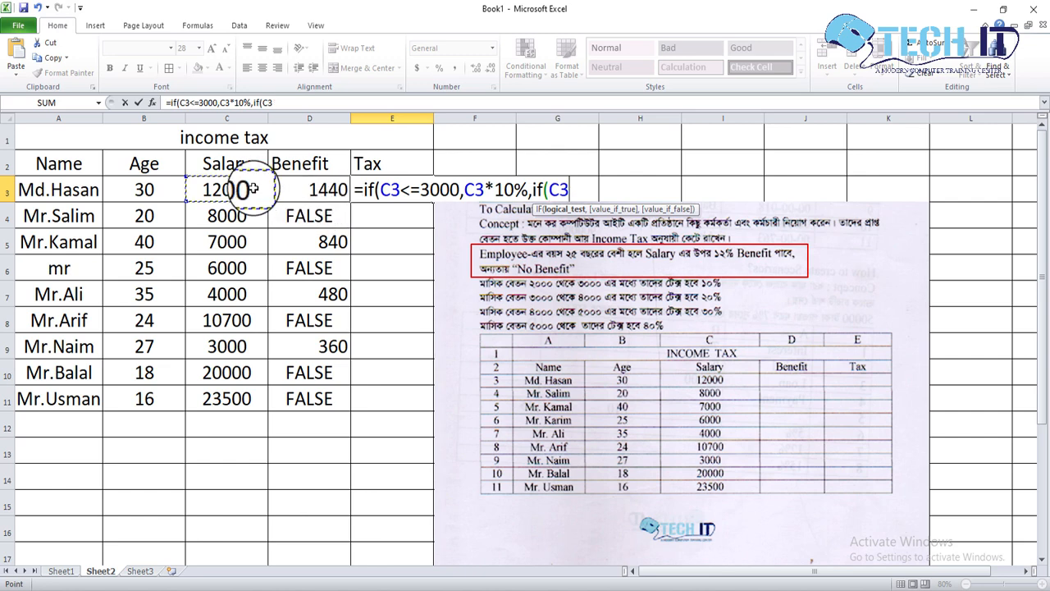
{"action": "type", "text": "<="}
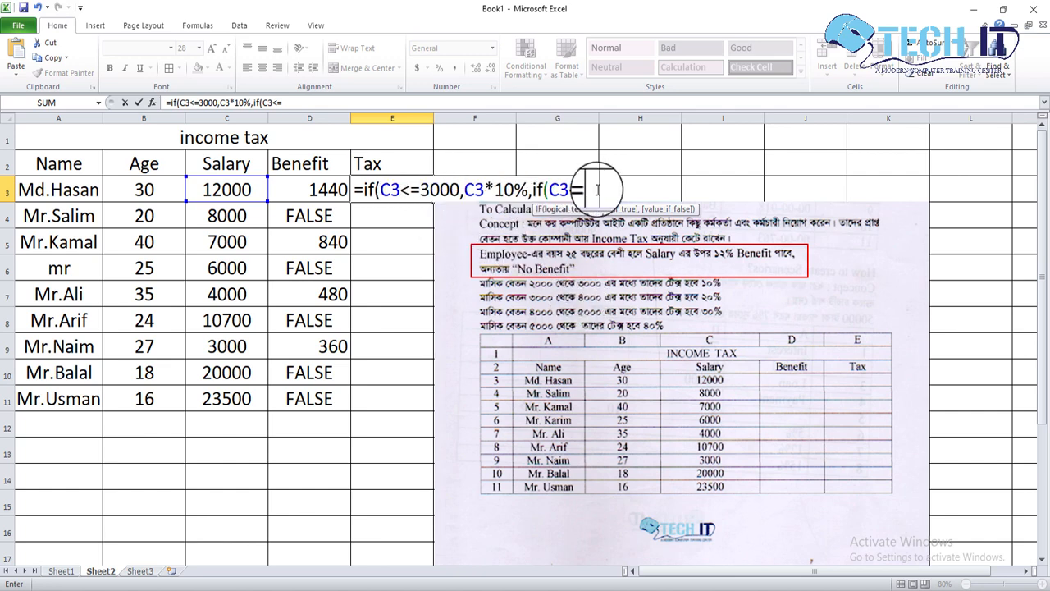
{"action": "type", "text": "4"}
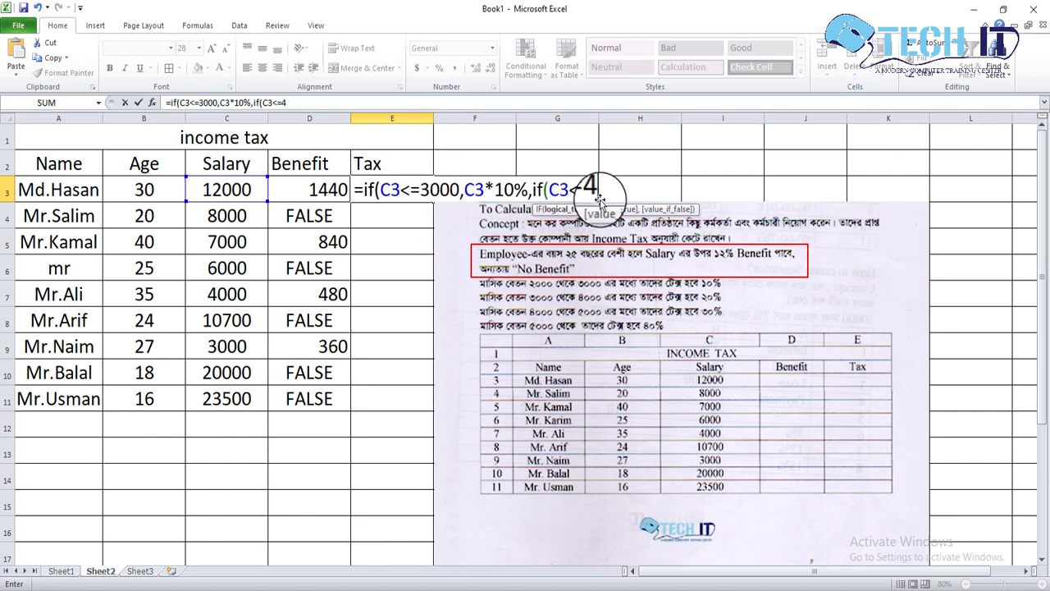
{"action": "type", "text": "000,"}
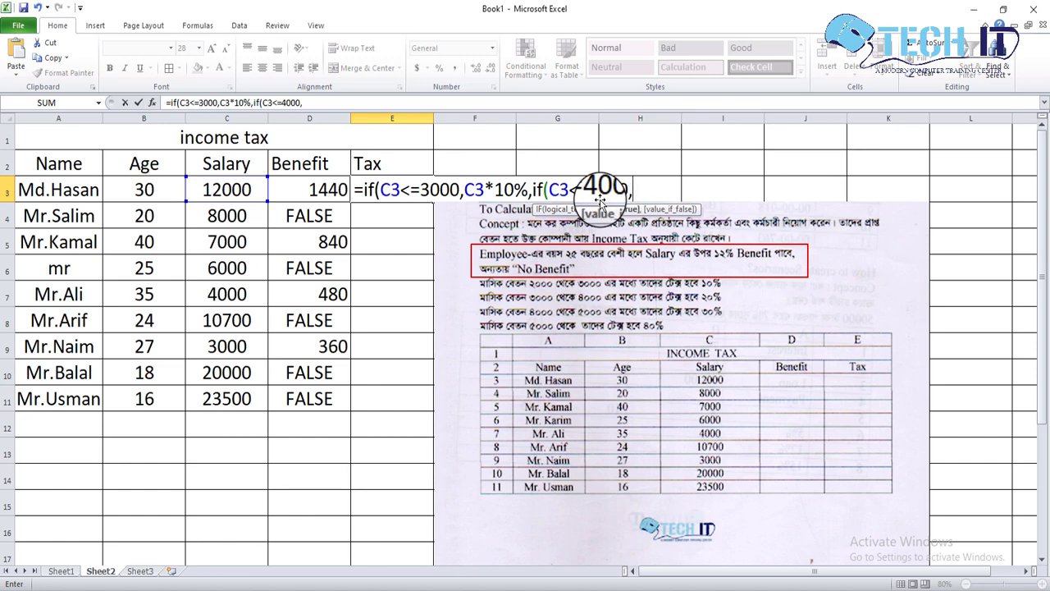
Give the second IF in the E3 formula C3*20% as its value if true.
{"action": "left_click", "coordinate": [247, 193]}
{"action": "type", "text": "*"}
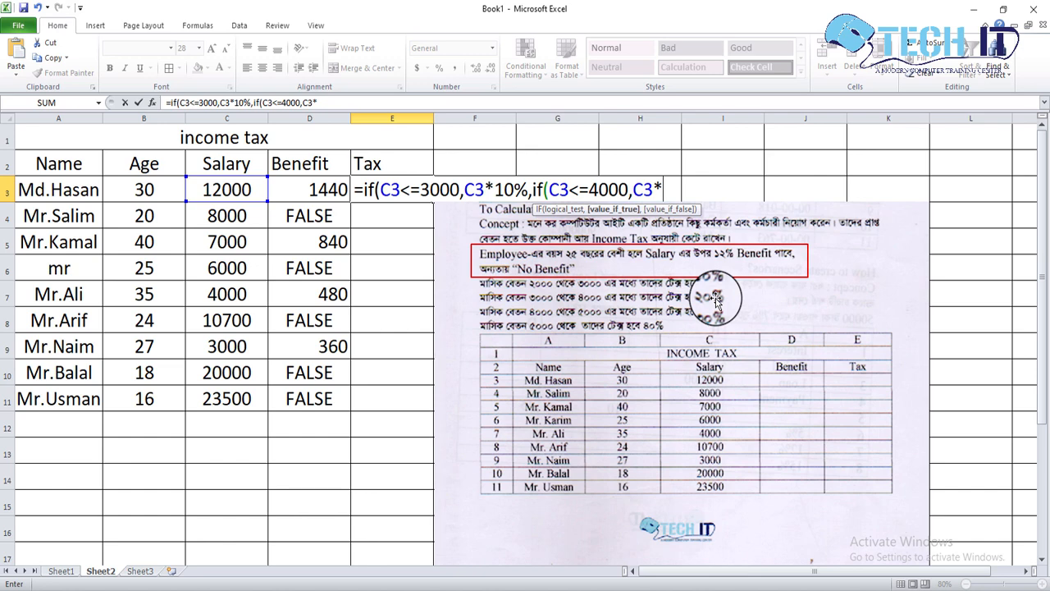
{"action": "type", "text": "20%,"}
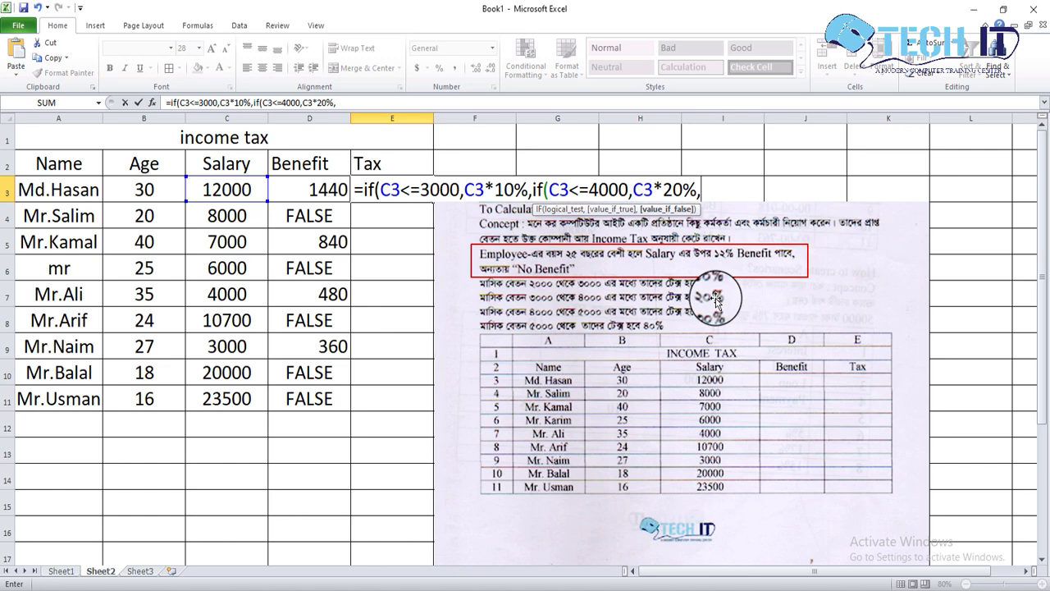
{"action": "type", "text": "if("}
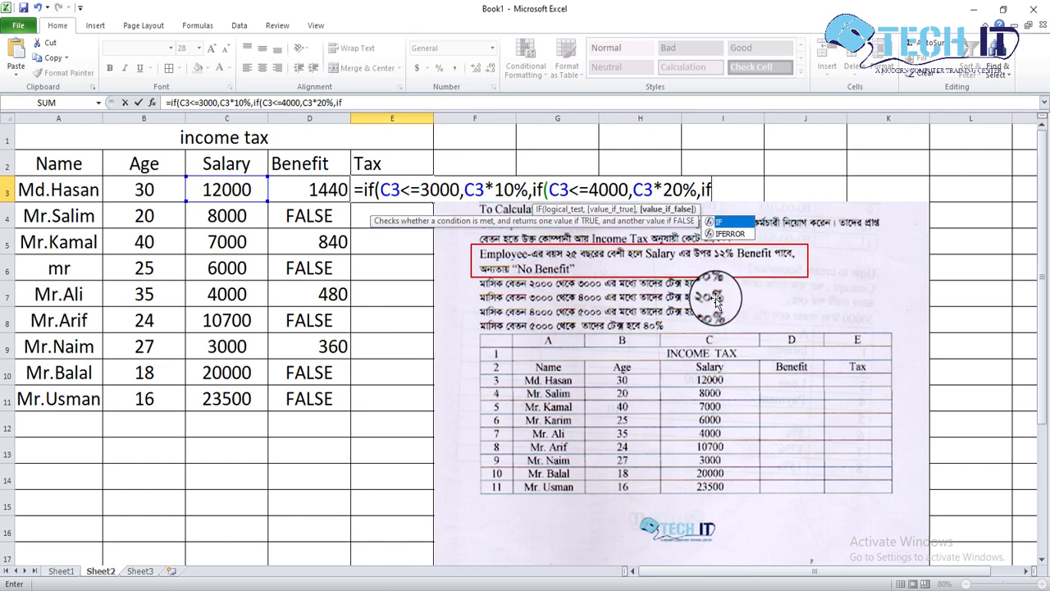
Nest a third IF in the E3 formula with the condition C3<=5000.
{"action": "left_click", "coordinate": [246, 195]}
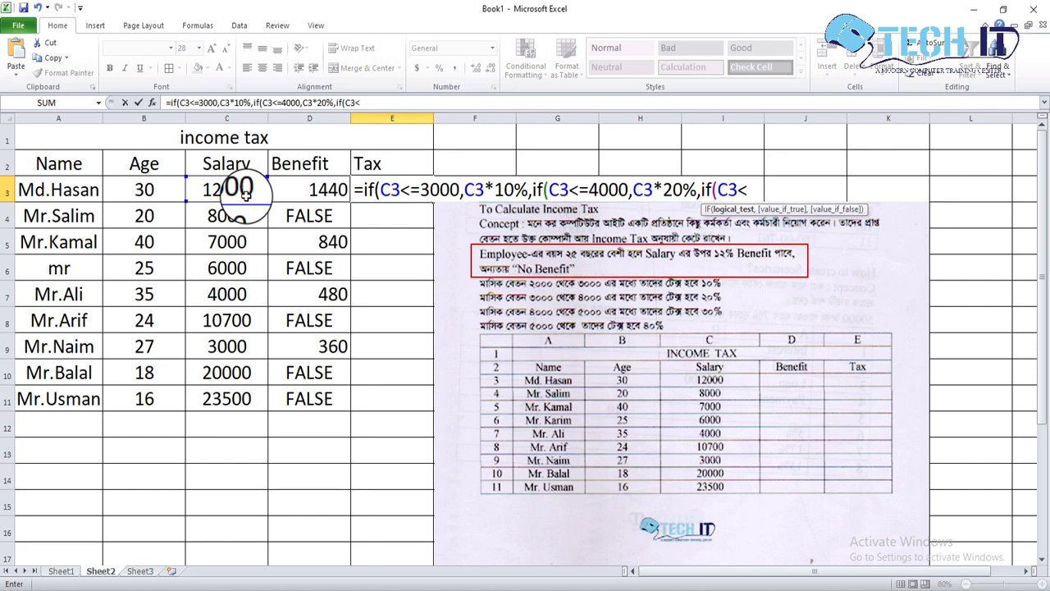
{"action": "type", "text": "=5000"}
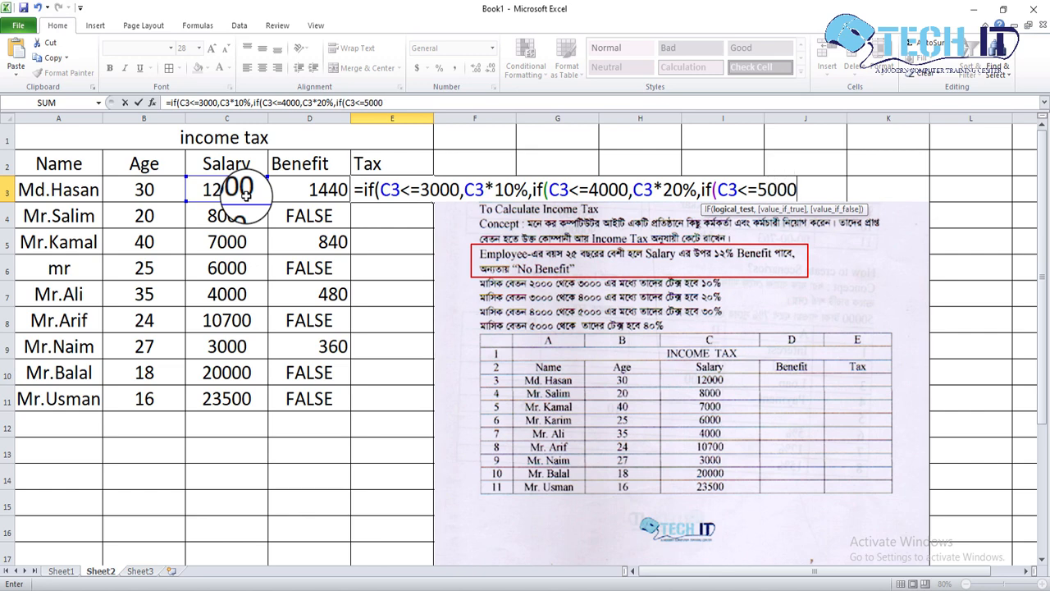
{"action": "type", "text": ","}
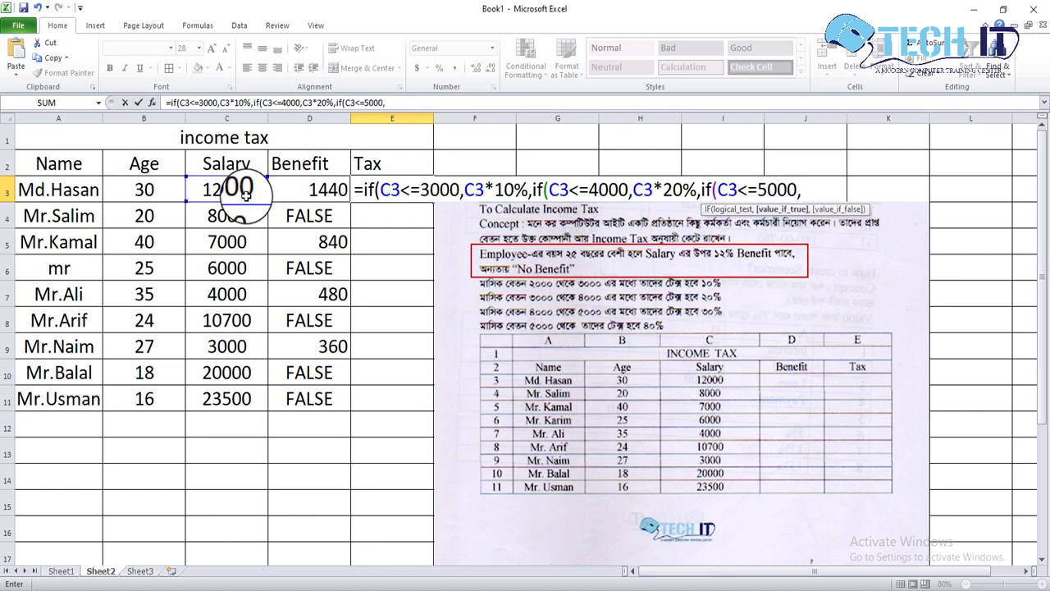
Give the third IF in the E3 formula C3*30% as its value if true.
{"action": "left_click", "coordinate": [246, 195]}
{"action": "type", "text": "*"}
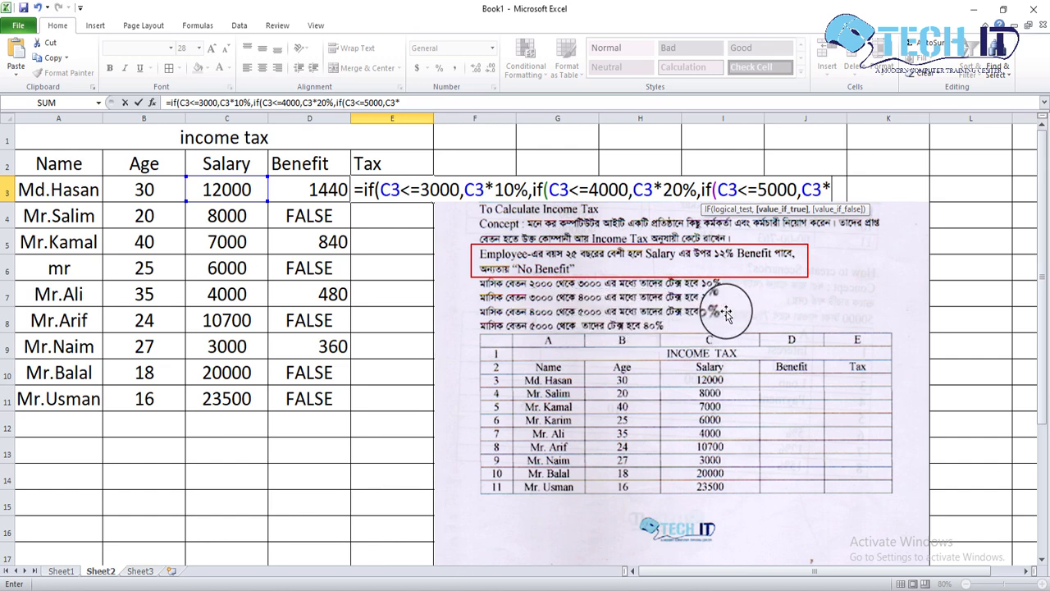
{"action": "type", "text": "30%,"}
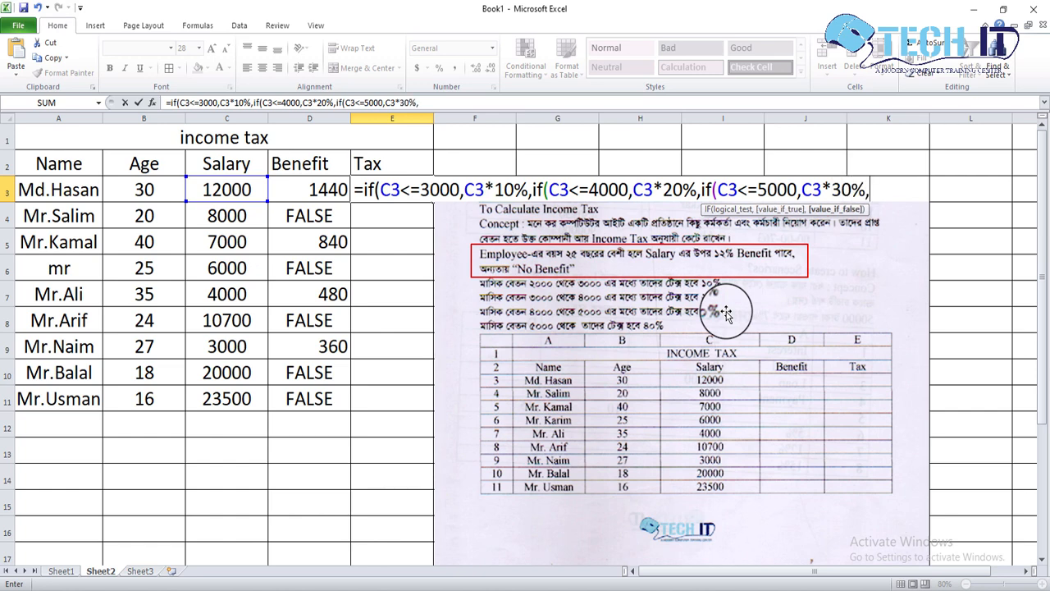
{"action": "type", "text": "if("}
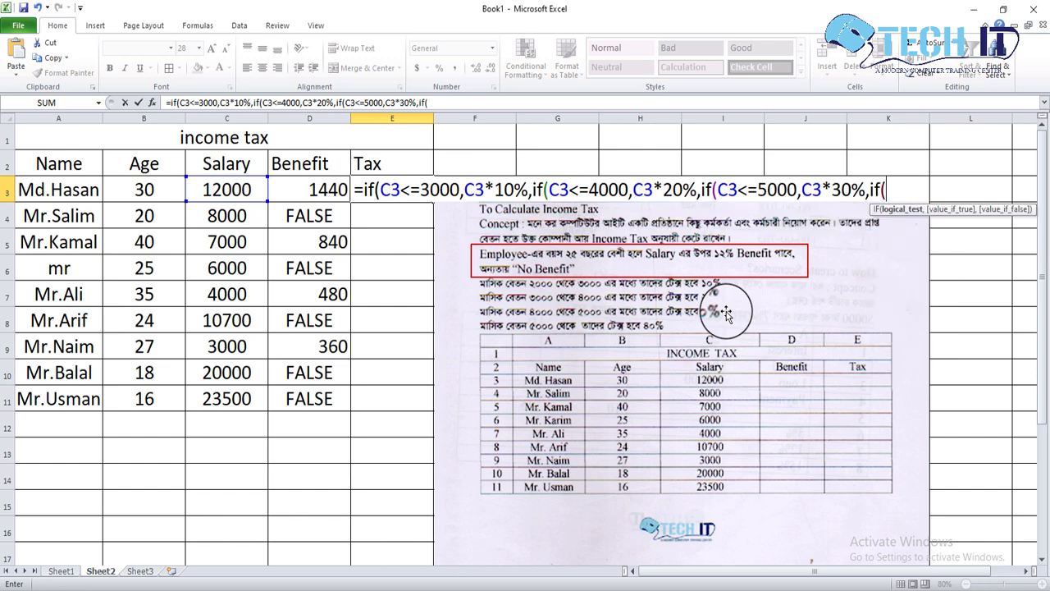
Nest a fourth IF in the E3 formula with the condition C3>5000.
{"action": "left_click", "coordinate": [252, 190]}
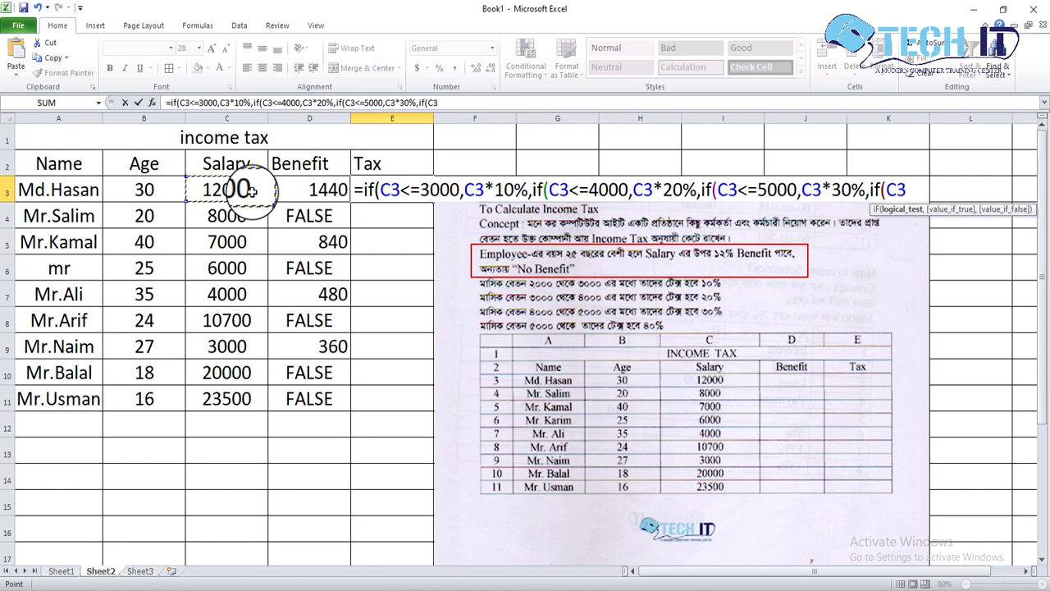
{"action": "type", "text": ">"}
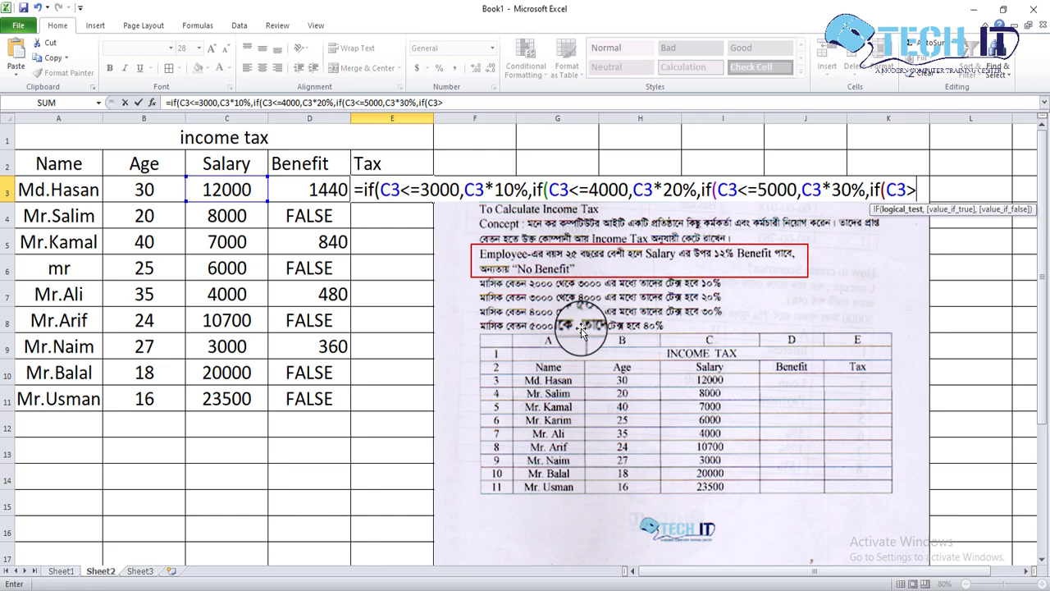
{"action": "type", "text": "5000,"}
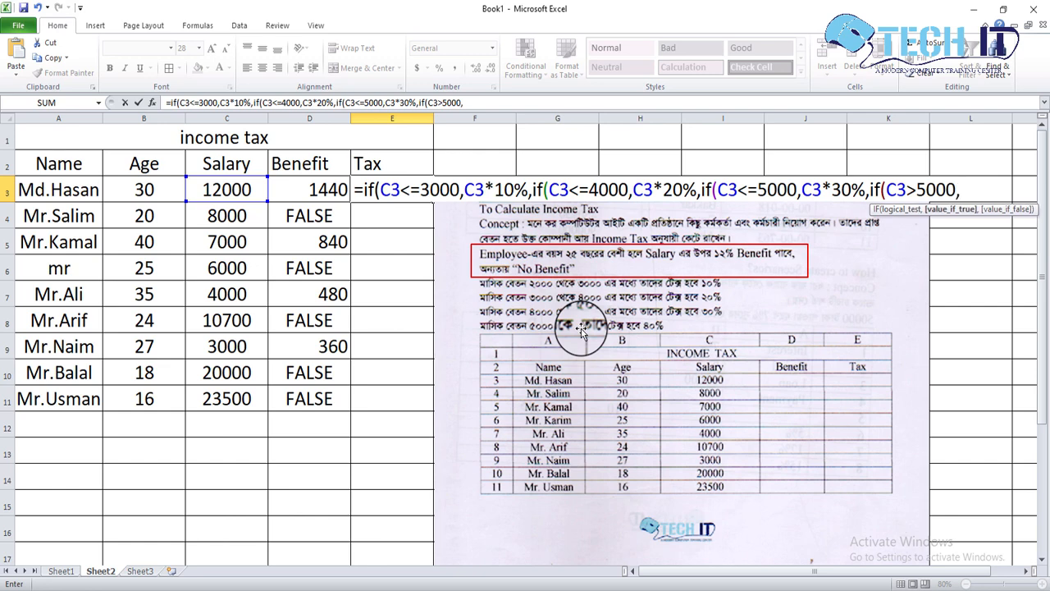
Give the fourth IF in the E3 formula C3*40% as its value if true.
{"action": "left_click", "coordinate": [255, 195]}
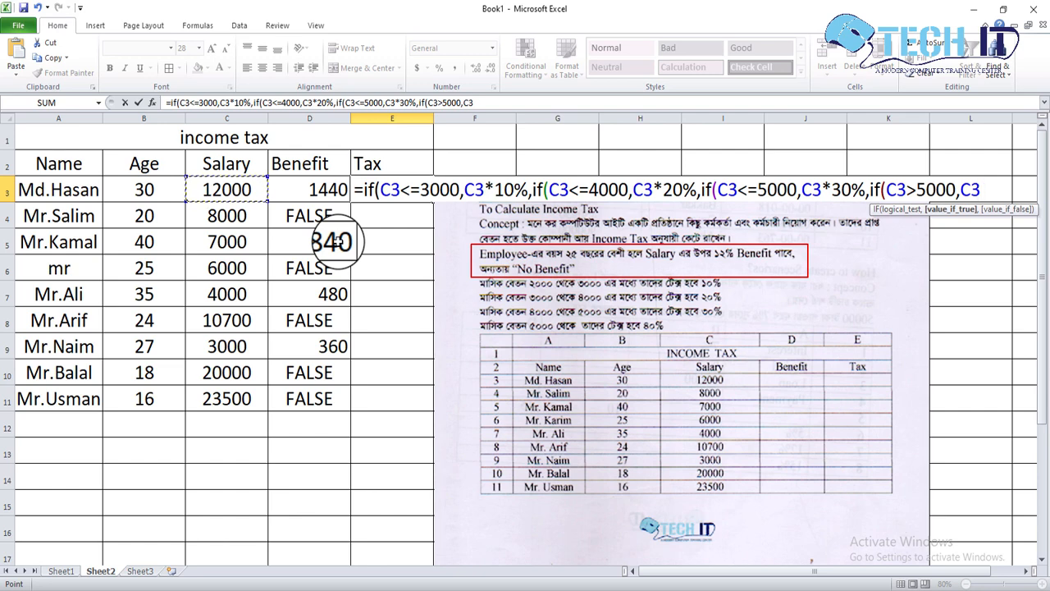
{"action": "type", "text": "*40"}
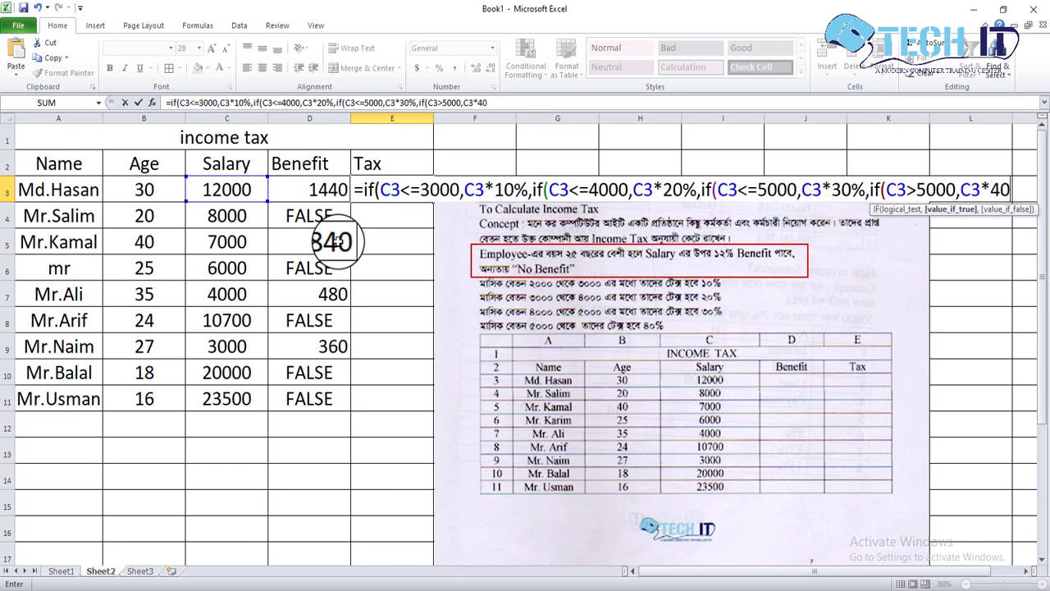
{"action": "type", "text": "%"}
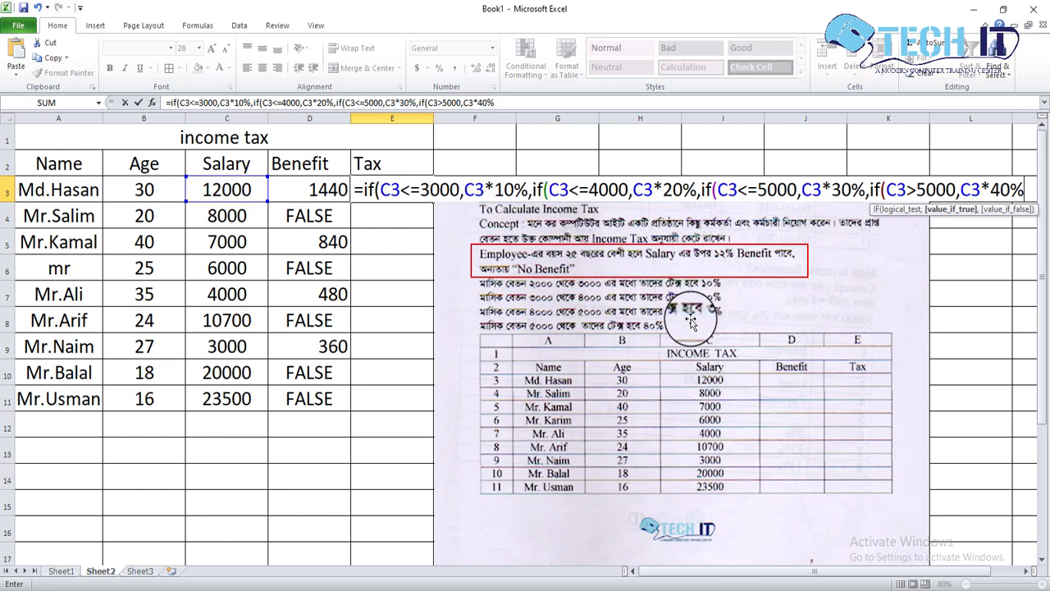
Close all four nested IFs in the E3 tax formula with closing parentheses and enter the formula.
{"action": "type", "text": ")"}
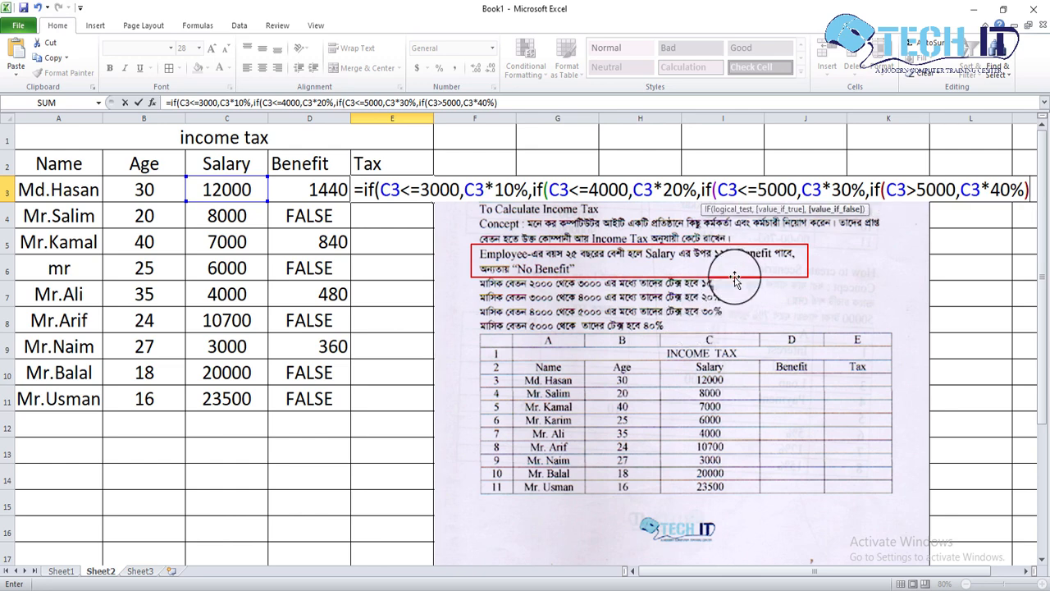
{"action": "type", "text": ")"}
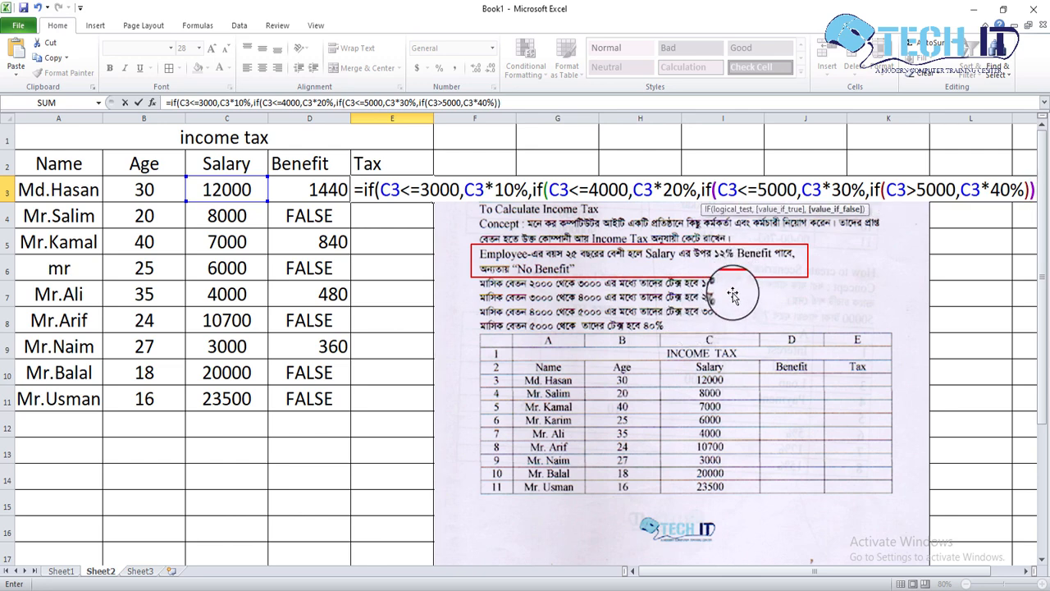
{"action": "type", "text": ")"}
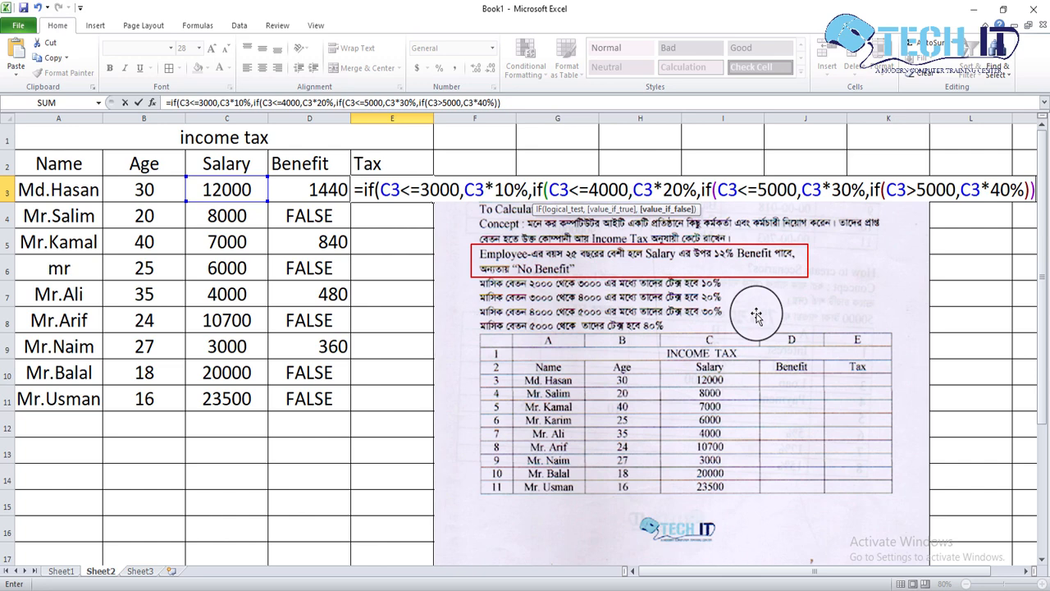
{"action": "type", "text": ")"}
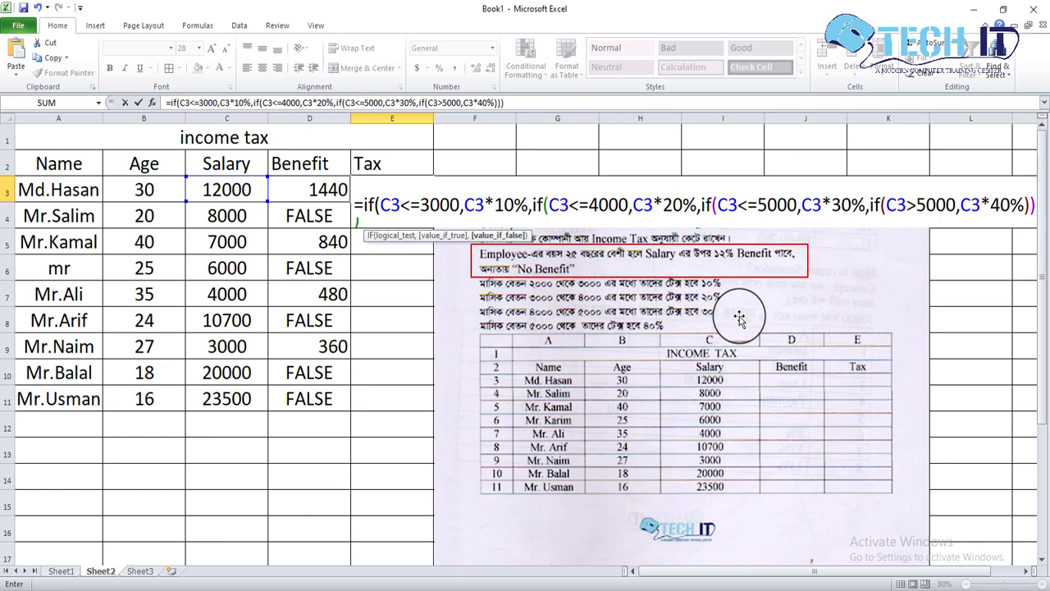
{"action": "type", "text": ")"}
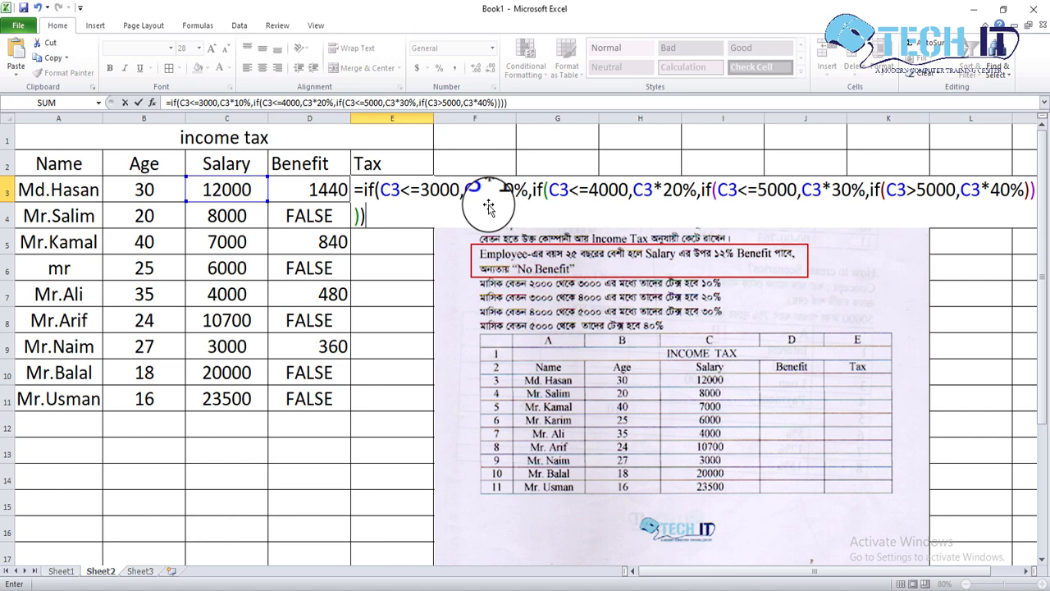
{"action": "key", "text": "Return"}
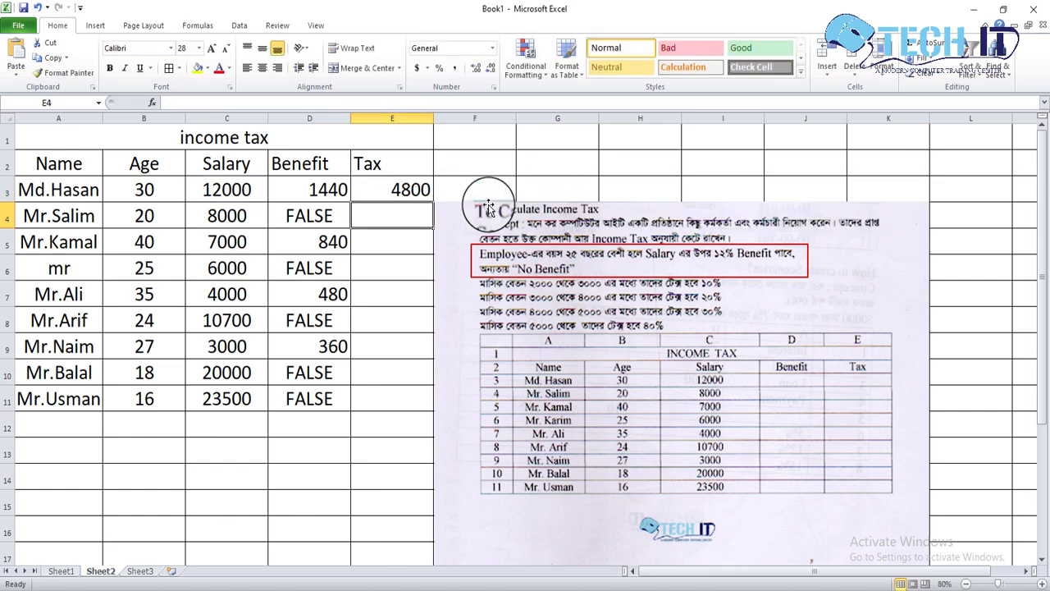
Move the reference picture slightly clear of E3's corner and fill the E3 tax formula down to E11.
{"action": "left_click", "coordinate": [390, 193]}
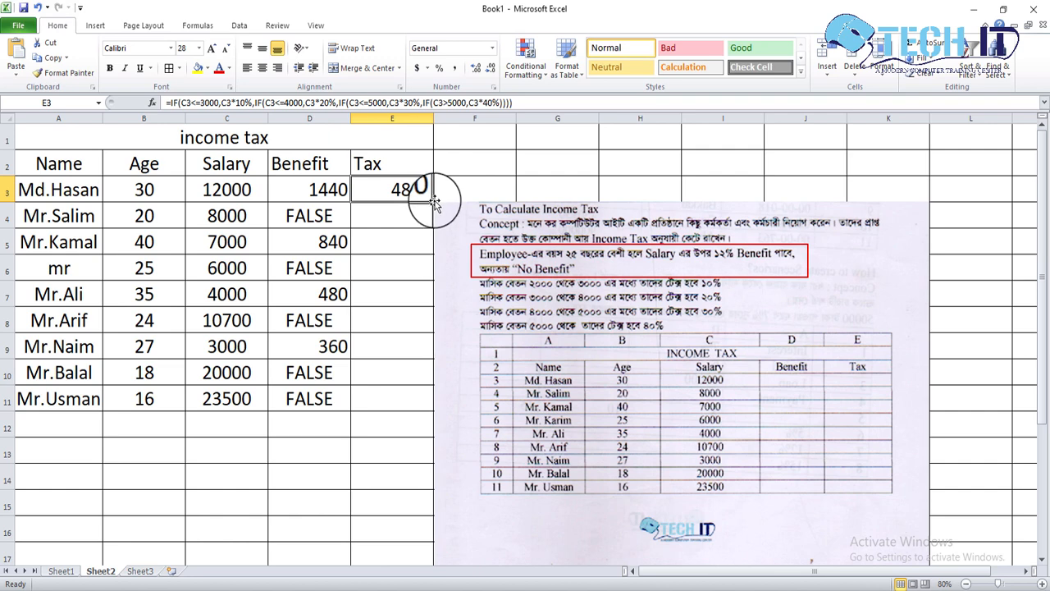
{"action": "left_click_drag", "start_coordinate": [433, 206], "coordinate": [442, 213]}
{"action": "left_click", "coordinate": [411, 195]}
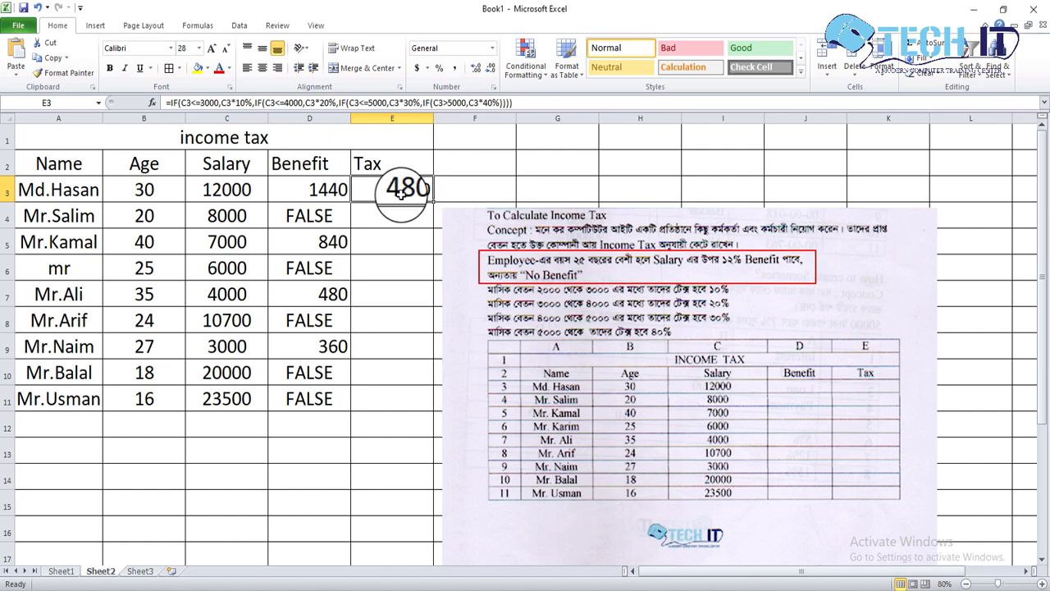
{"action": "left_click_drag", "start_coordinate": [434, 201], "coordinate": [426, 403]}
{"action": "left_click", "coordinate": [450, 197]}
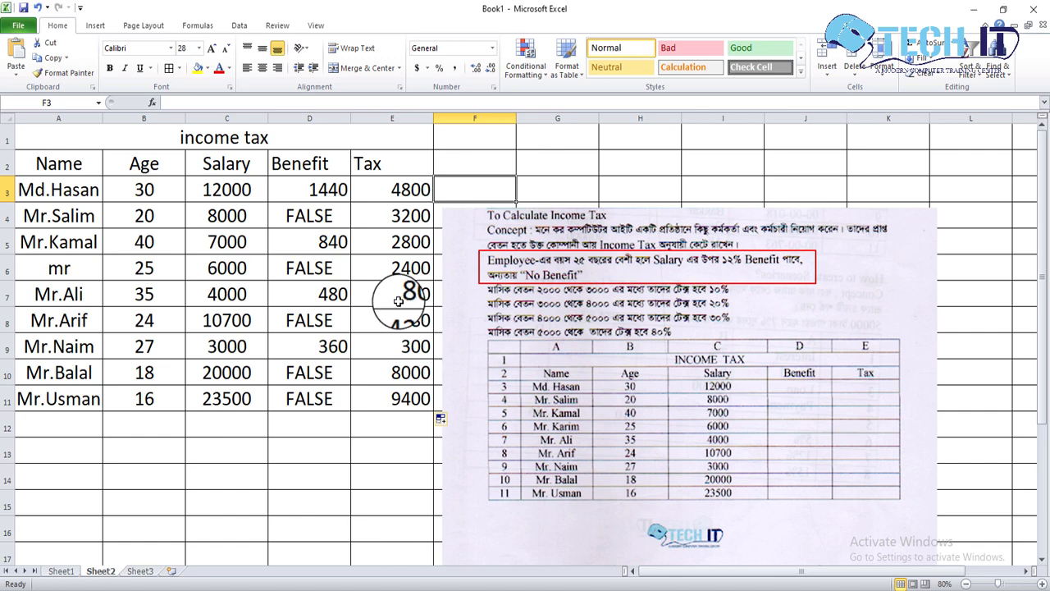
Examine the conditions and tax rates of the nested IF formula in E3.
{"action": "left_click", "coordinate": [396, 191]}
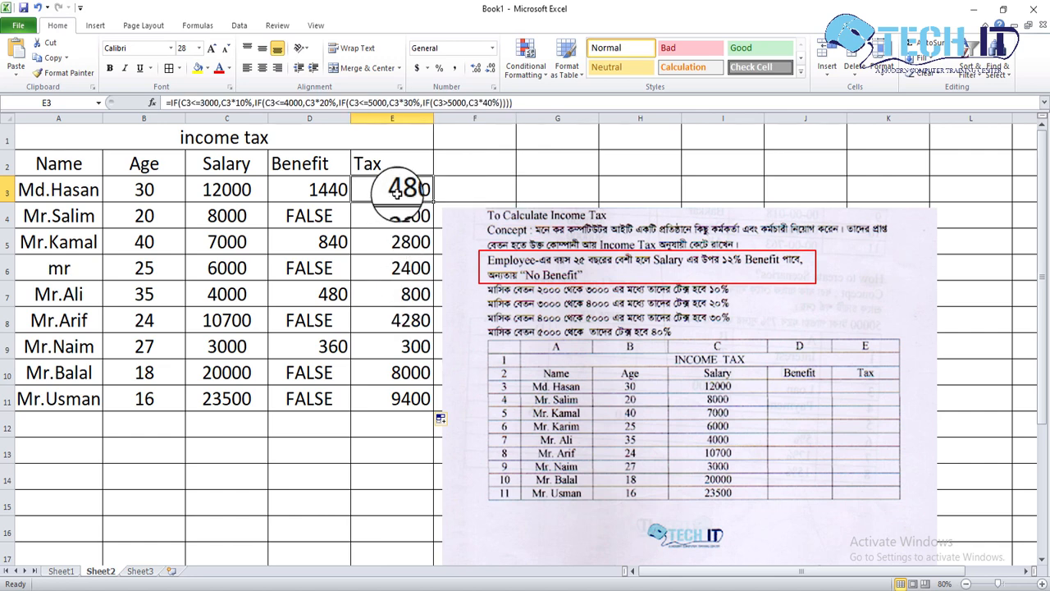
{"action": "double_click", "coordinate": [397, 190]}
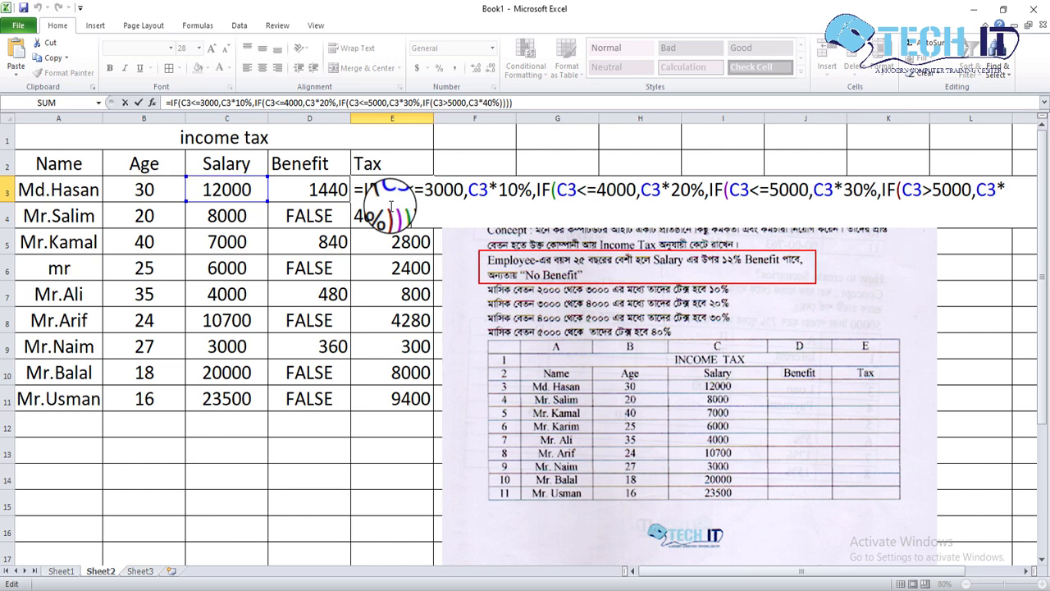
{"action": "key", "text": "Return"}
{"action": "left_click", "coordinate": [398, 189]}
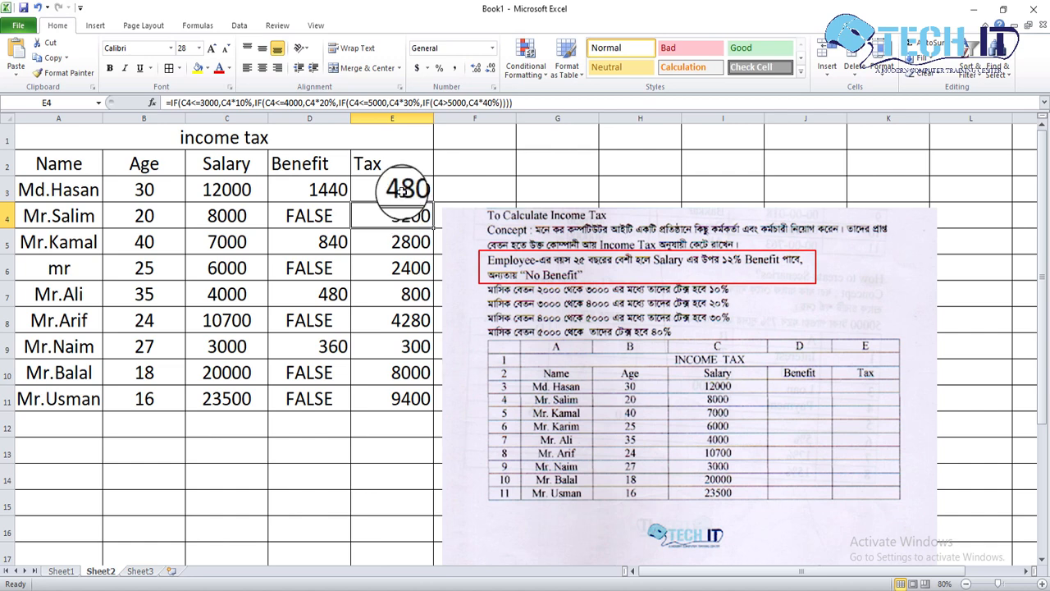